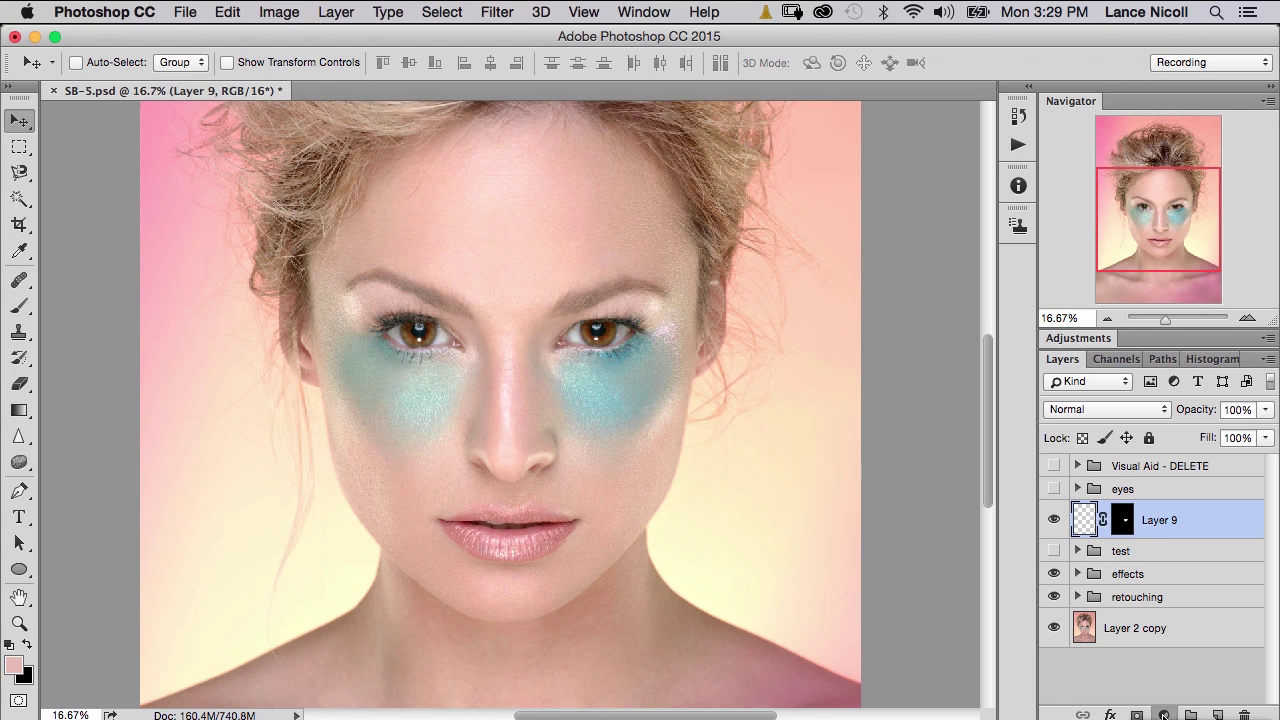
# With Layer 9 selected, open the new fill or adjustment layer menu in the Layers panel
pyautogui.click(1164, 715)
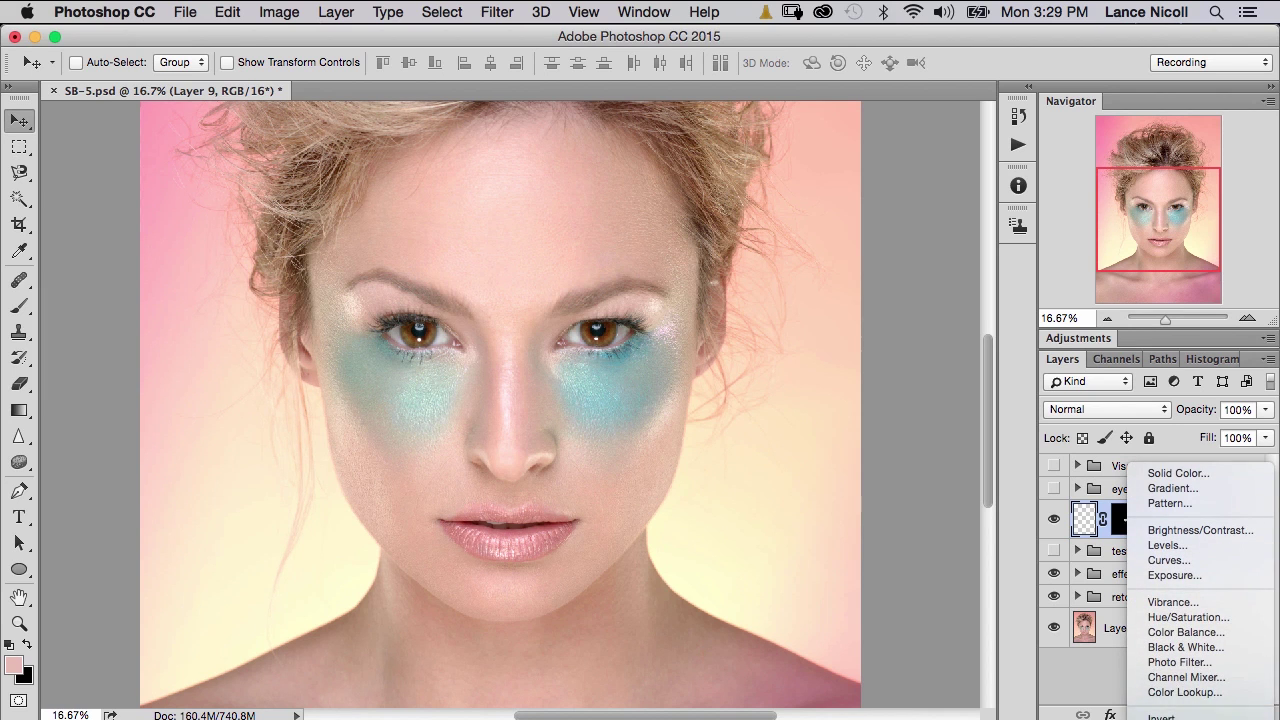
# Add a Curves layer, replace its mask with a copy of Layer 9's black mask, and move Properties aside
pyautogui.click(1170, 560)
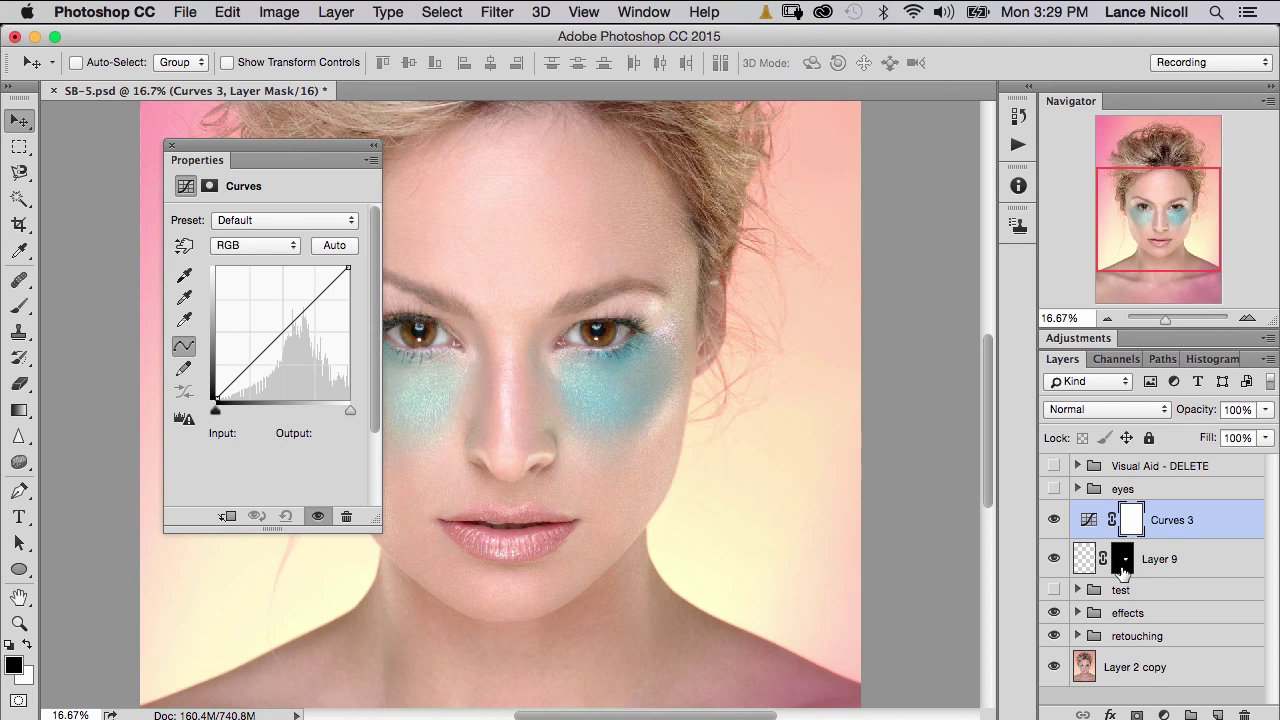
pyautogui.moveTo(1122, 567); pyautogui.dragTo(1138, 527)
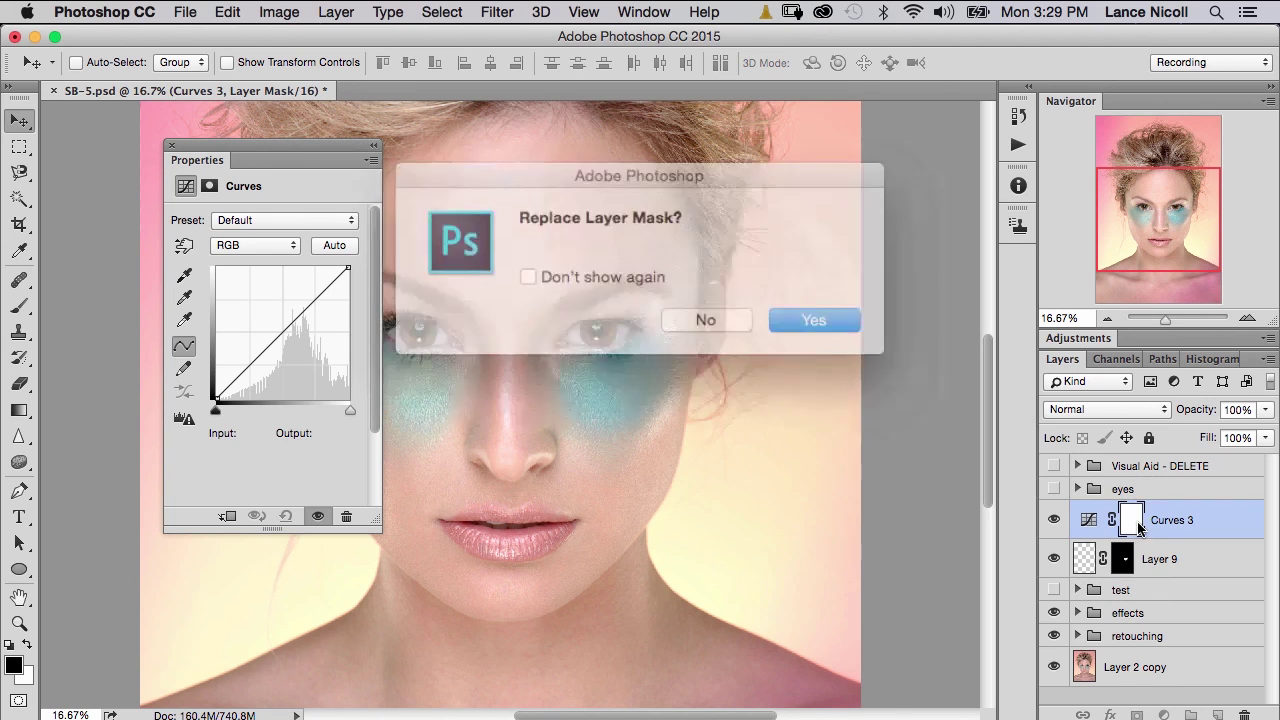
pyautogui.click(805, 312)
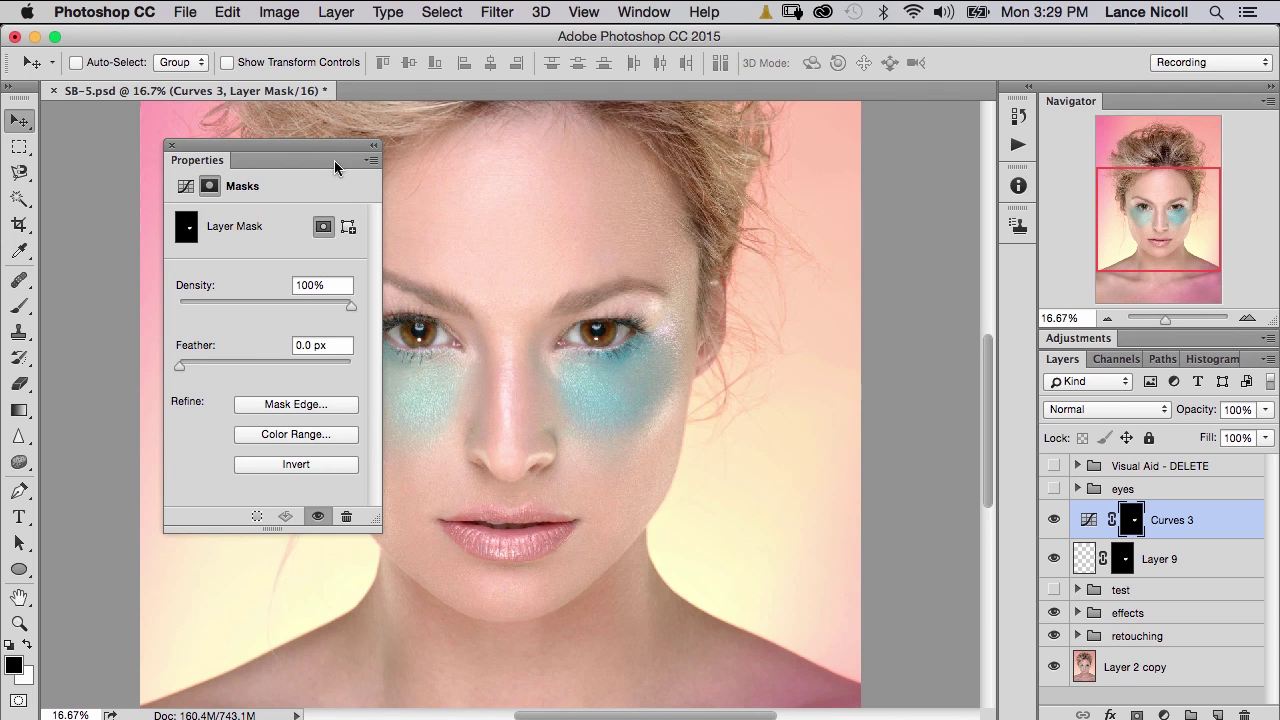
pyautogui.moveTo(331, 152); pyautogui.dragTo(299, 146)
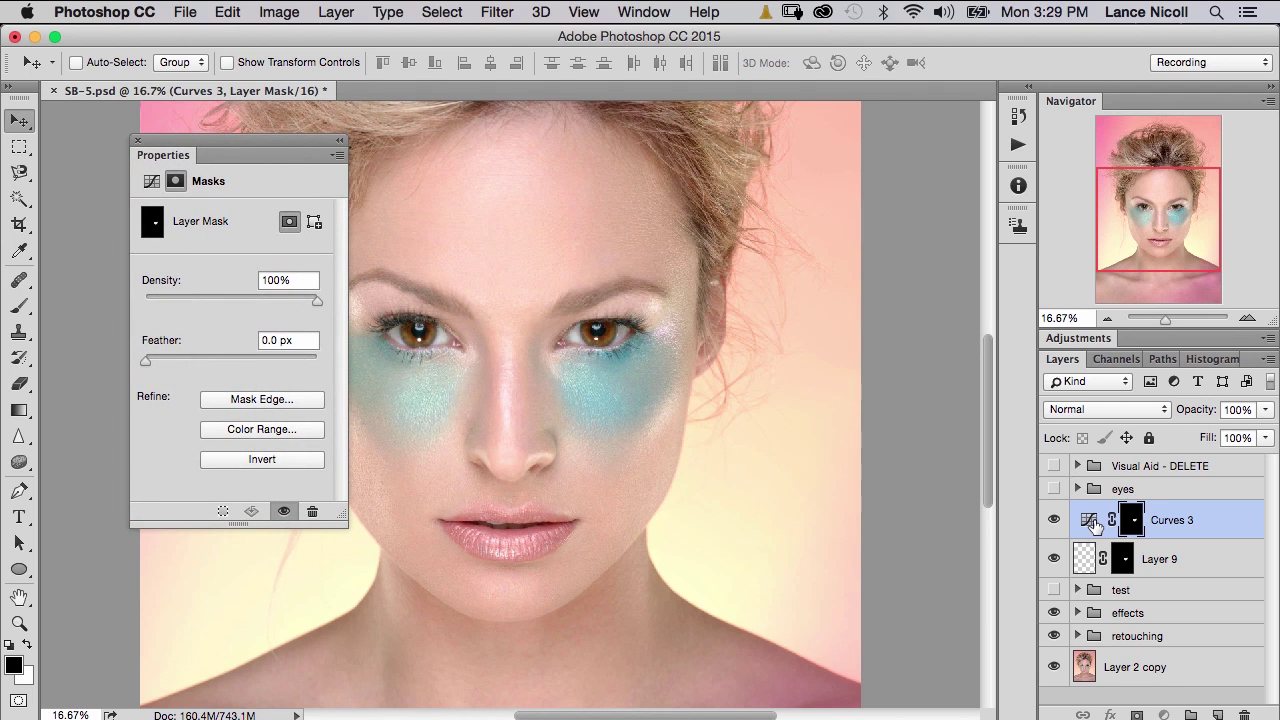
# In Curves 3, raise the Red curve's midtones and pull the Green curve down
pyautogui.click(1090, 522)
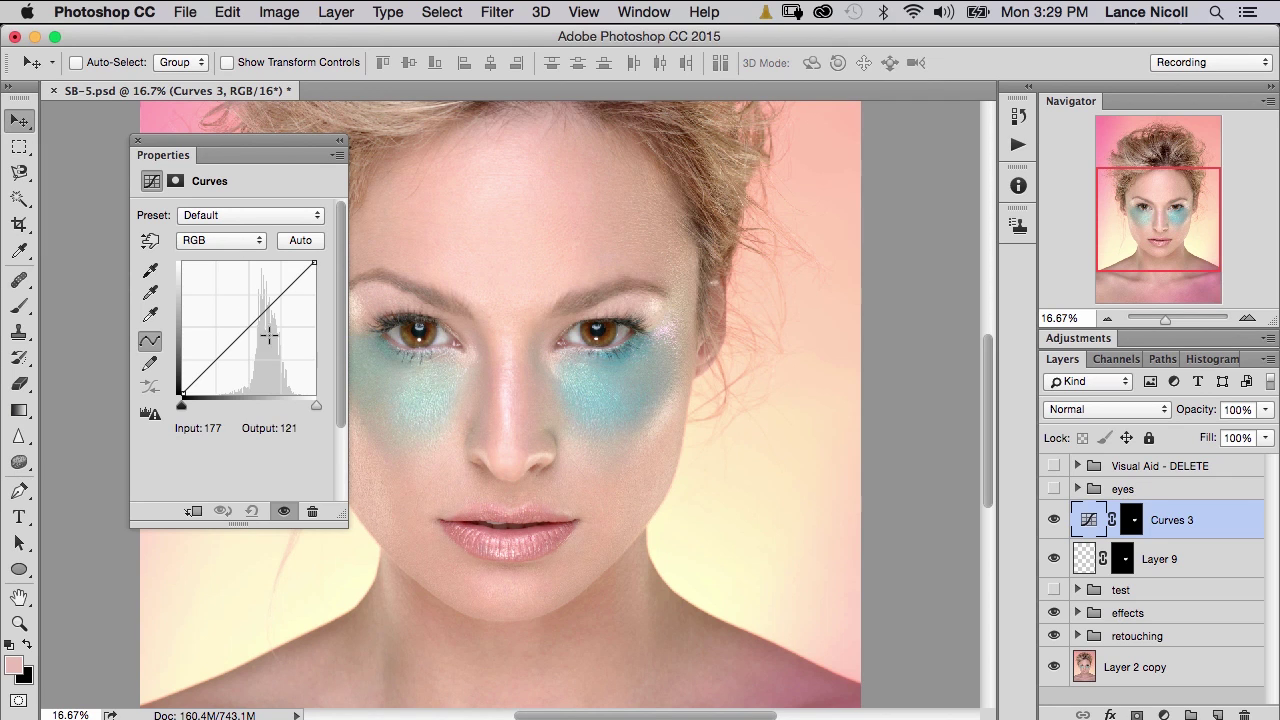
pyautogui.click(232, 242)
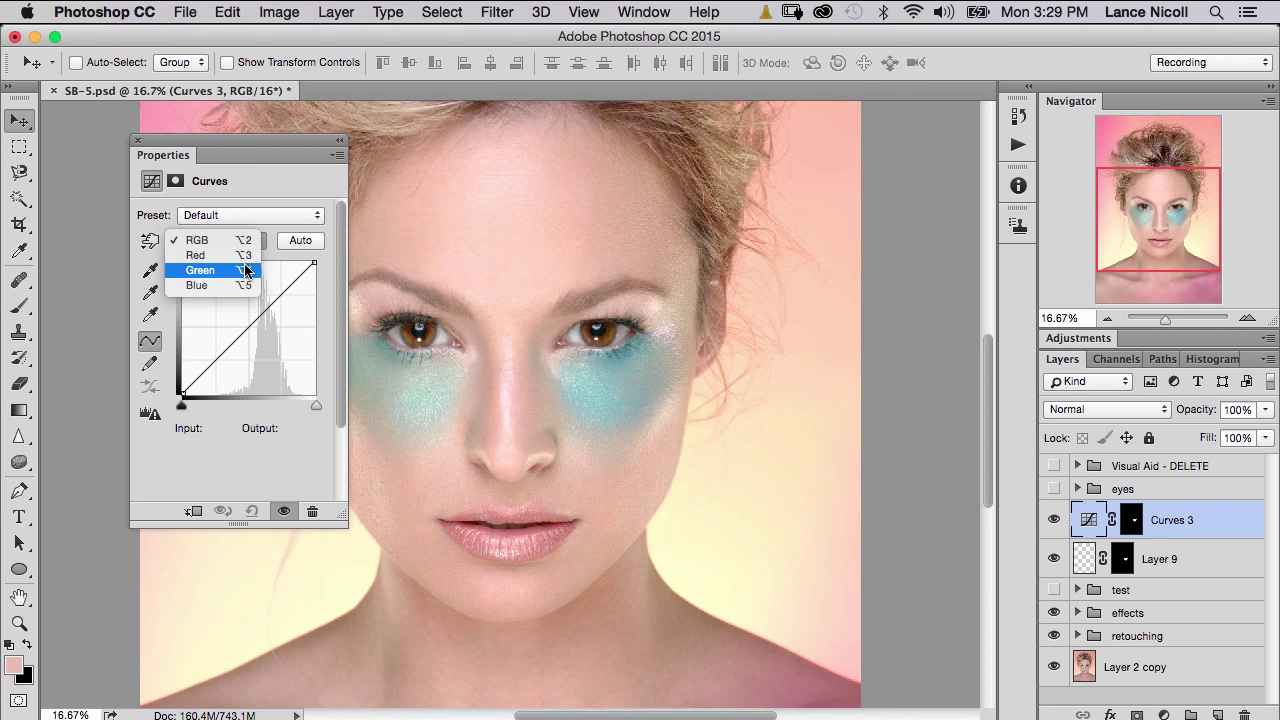
pyautogui.click(244, 258)
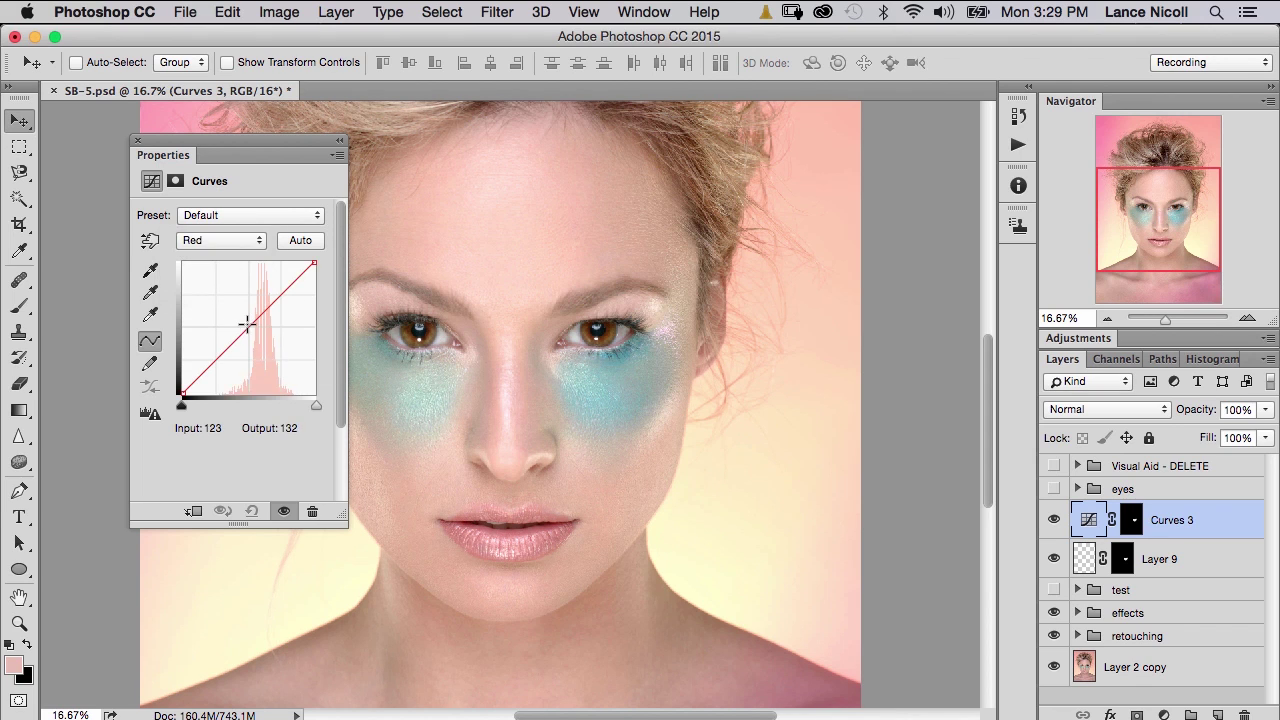
pyautogui.moveTo(247, 321)
pyautogui.mouseDown()
pyautogui.moveTo(262, 334)
pyautogui.moveTo(246, 314)
pyautogui.mouseUp()
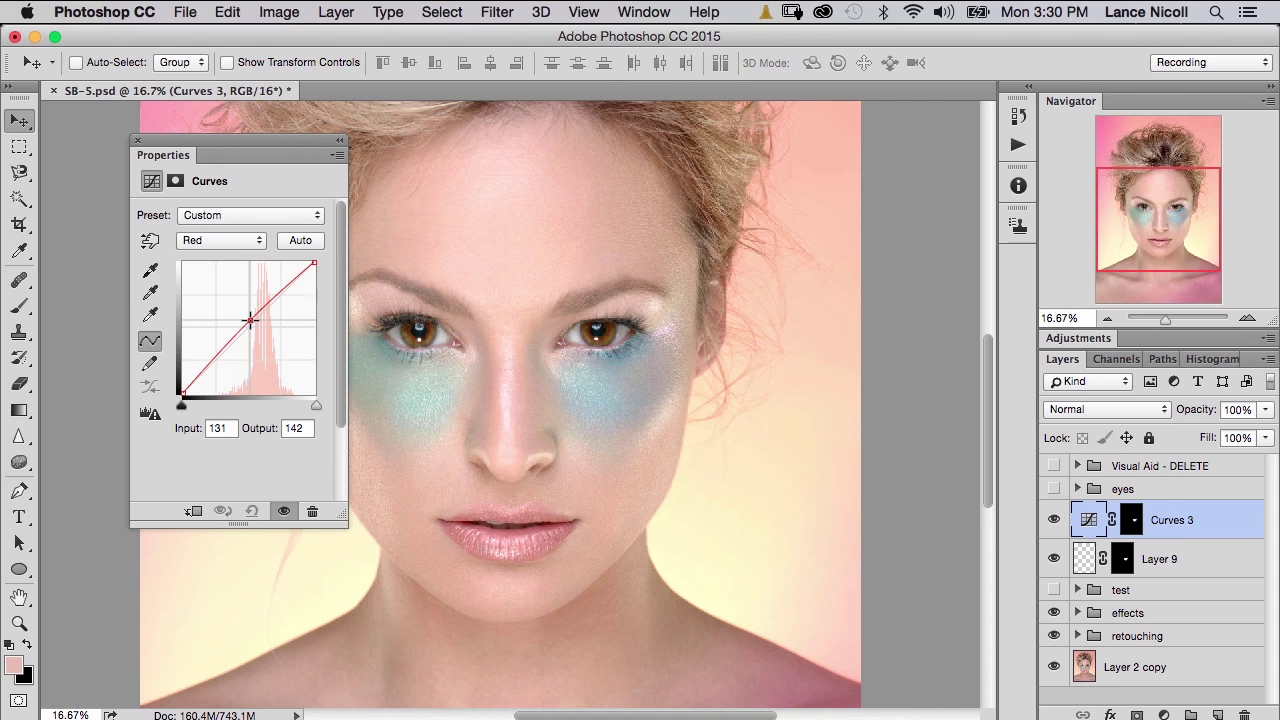
pyautogui.click(232, 245)
pyautogui.click(236, 256)
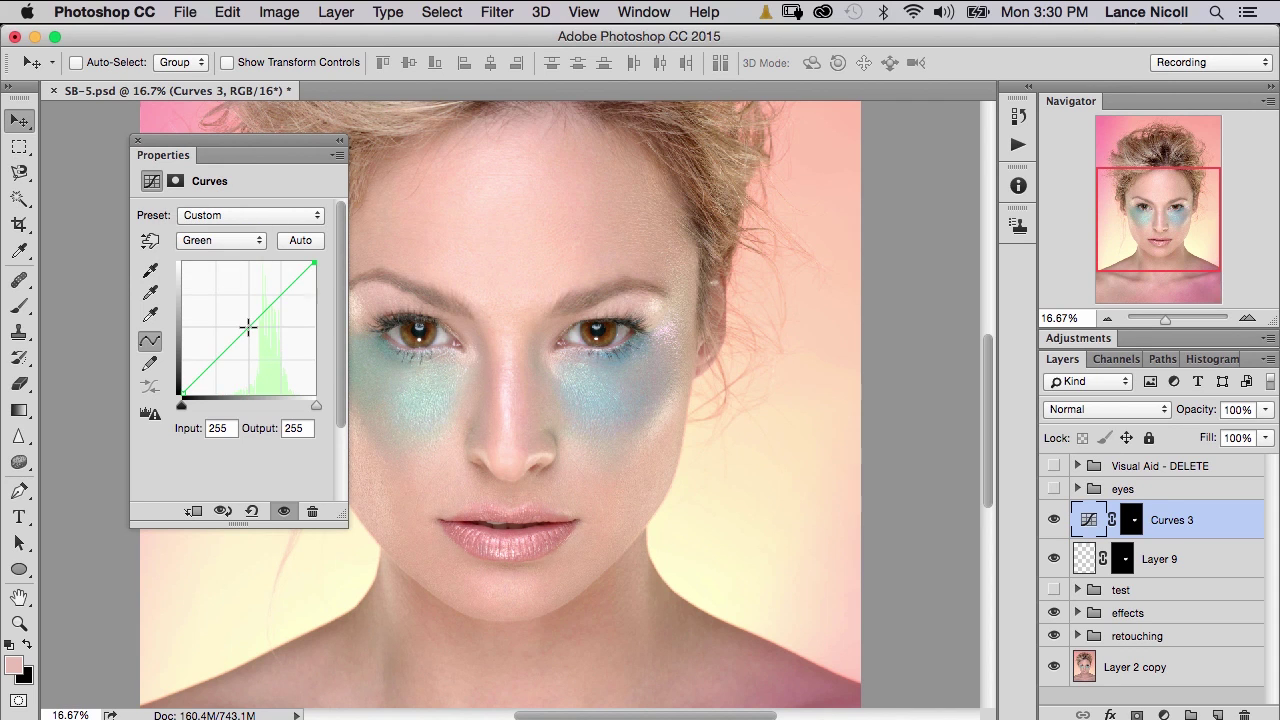
pyautogui.moveTo(250, 326)
pyautogui.mouseDown()
pyautogui.moveTo(249, 315)
pyautogui.moveTo(264, 326)
pyautogui.moveTo(253, 314)
pyautogui.mouseUp()
# Raise the Blue curve, drop Green further and lift Red (121→154) to reach magenta
pyautogui.click(231, 237)
pyautogui.click(236, 257)
pyautogui.click(236, 240)
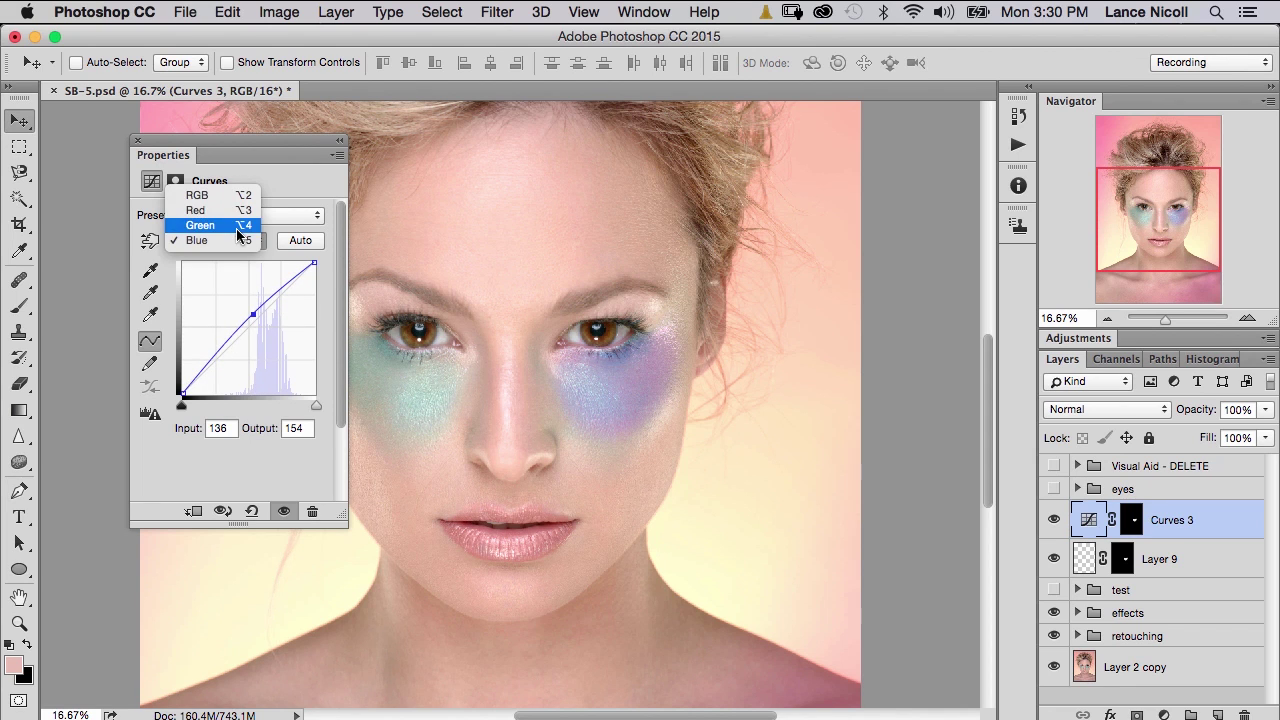
pyautogui.click(237, 228)
pyautogui.moveTo(257, 320); pyautogui.dragTo(263, 330)
pyautogui.click(236, 240)
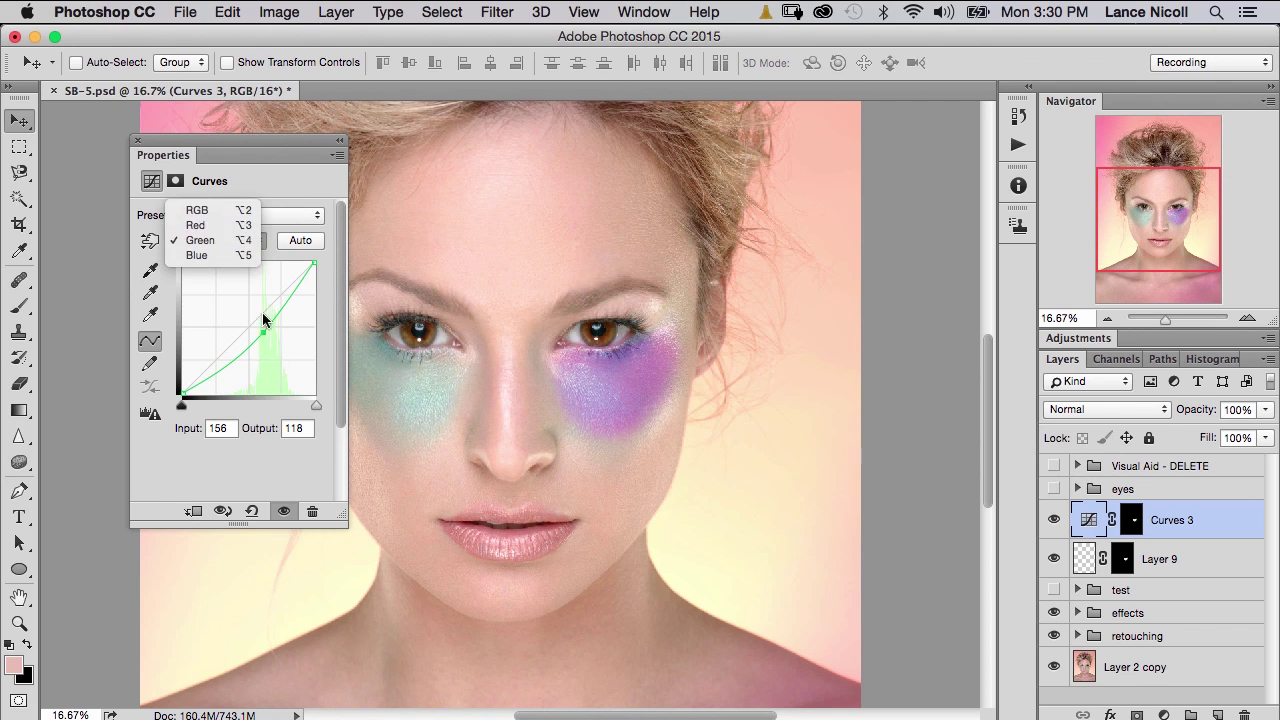
pyautogui.click(240, 225)
pyautogui.moveTo(246, 310); pyautogui.dragTo(245, 314)
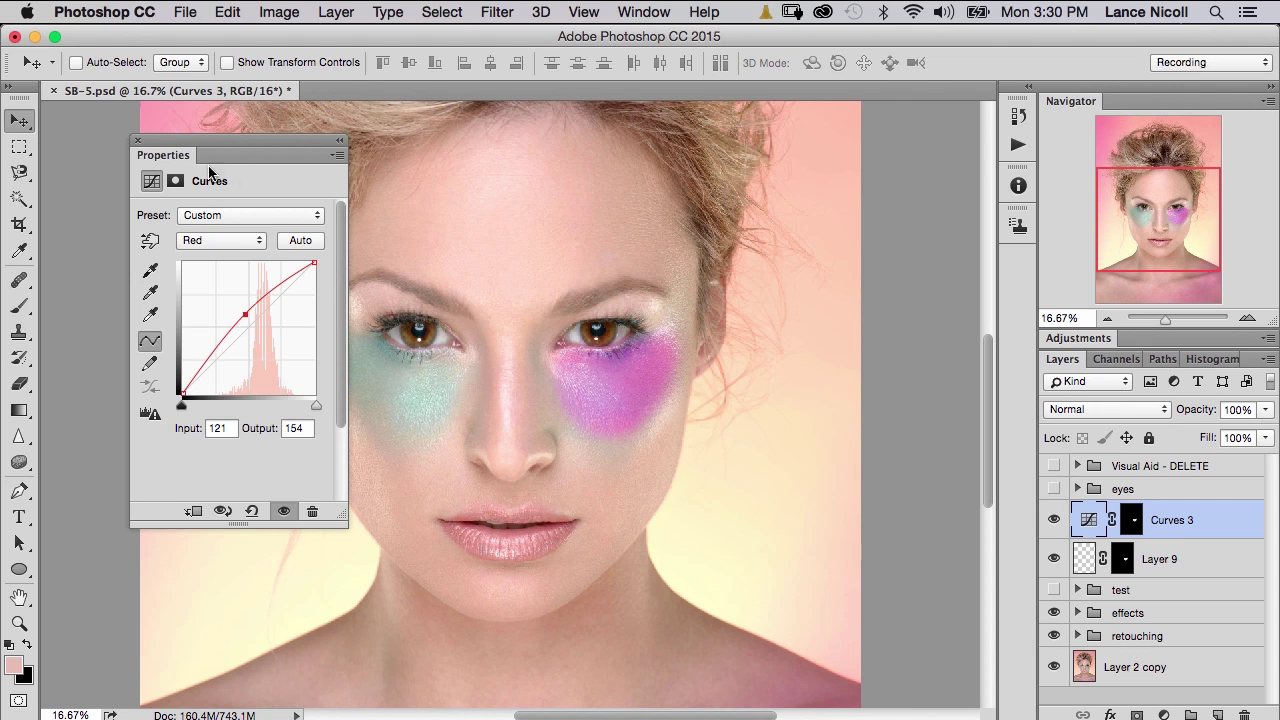
pyautogui.click(138, 142)
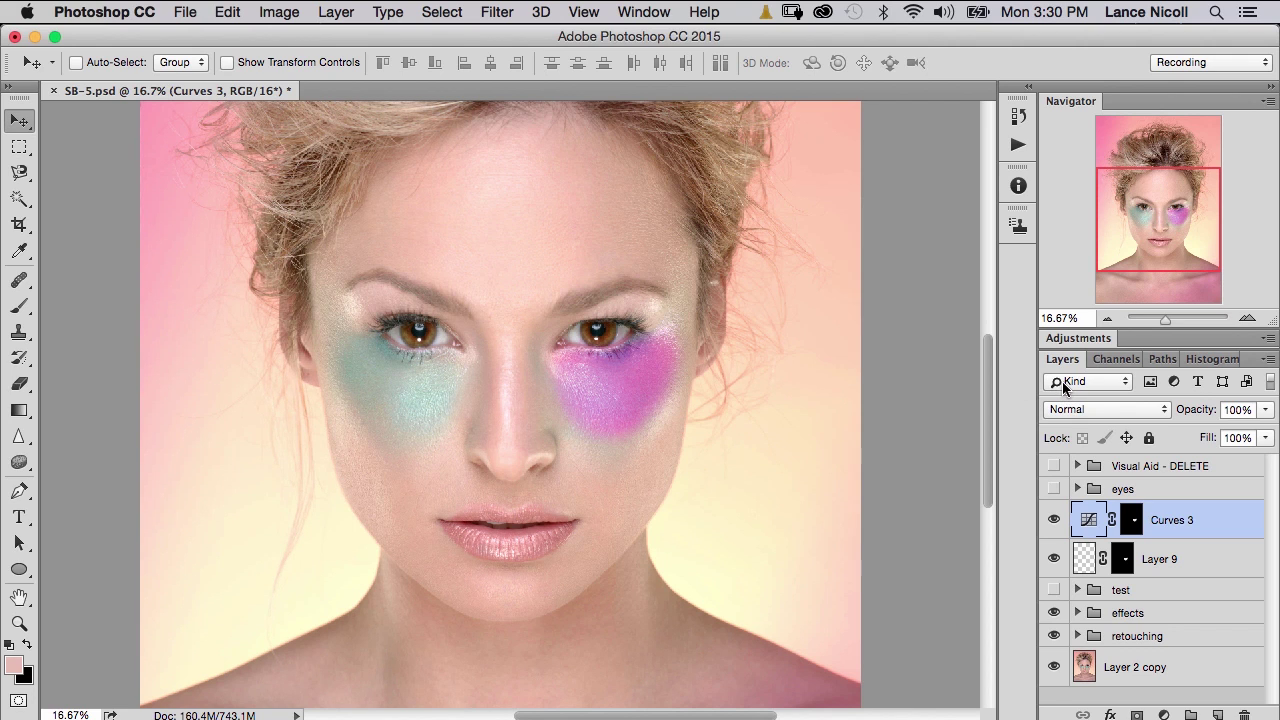
# Set Curves 3 to Color blend mode after briefly trying Hue
pyautogui.click(1070, 410)
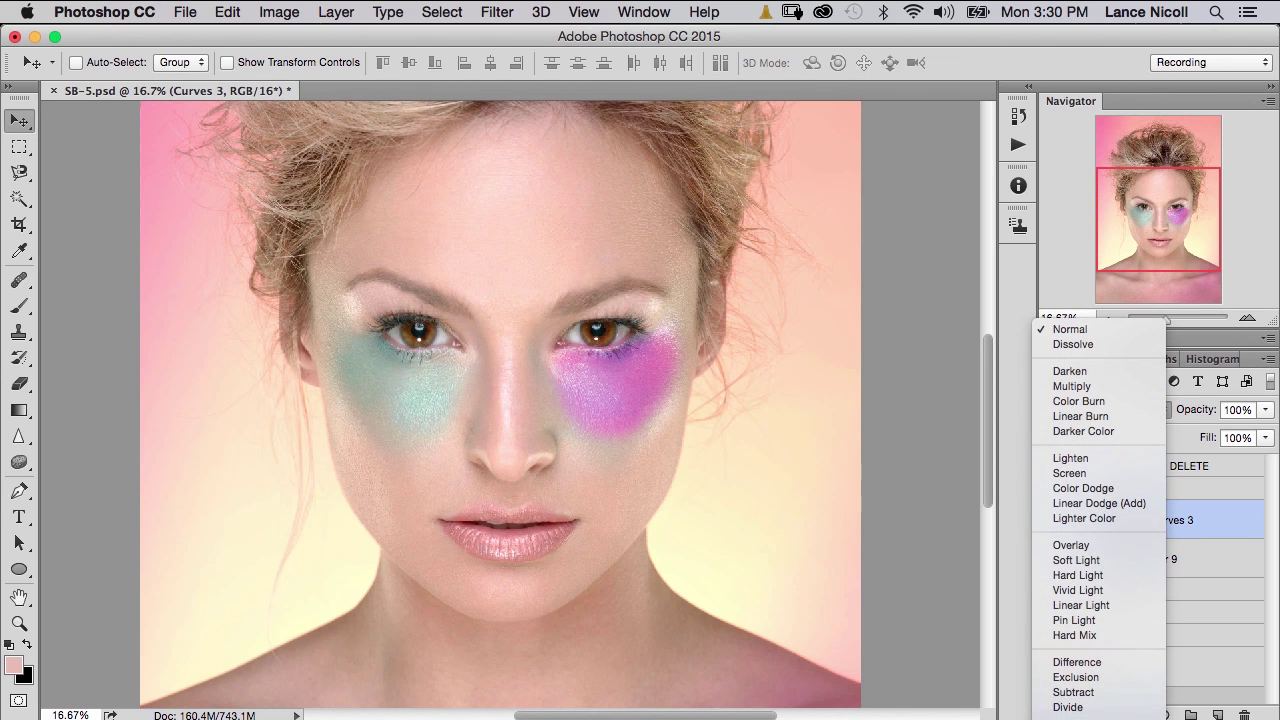
pyautogui.click(1070, 700)
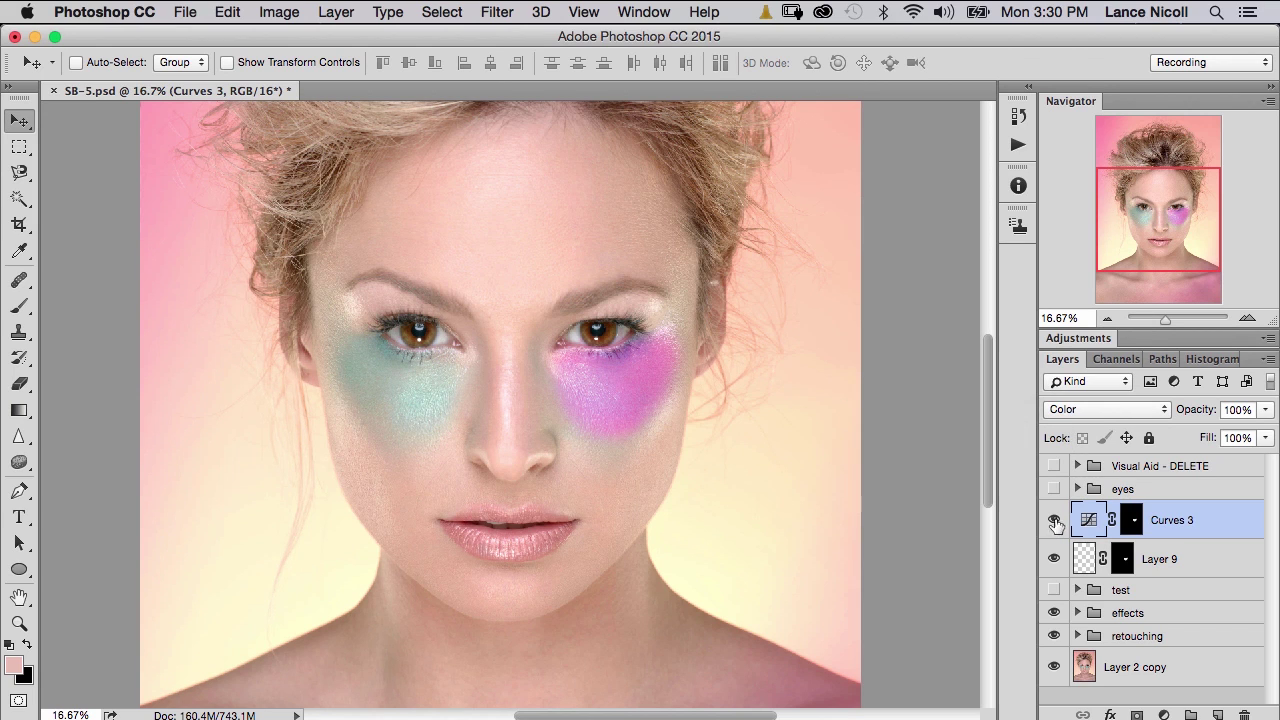
pyautogui.click(1082, 411)
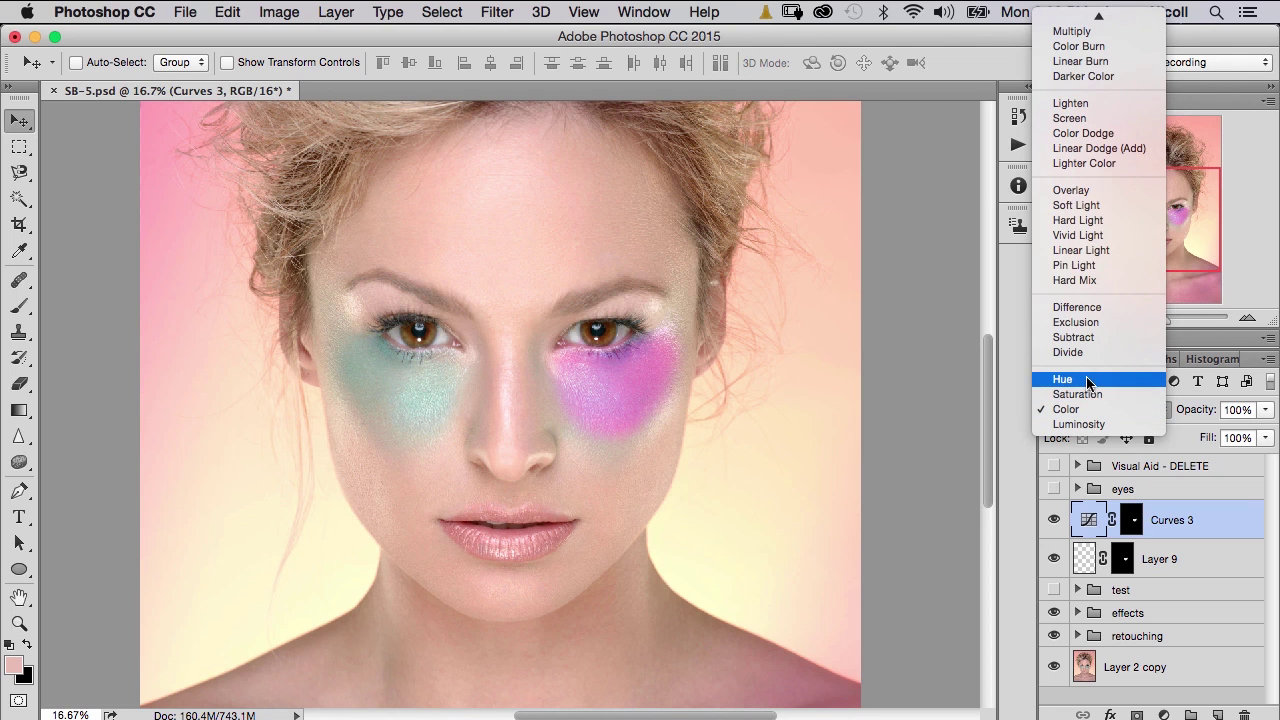
pyautogui.click(1089, 381)
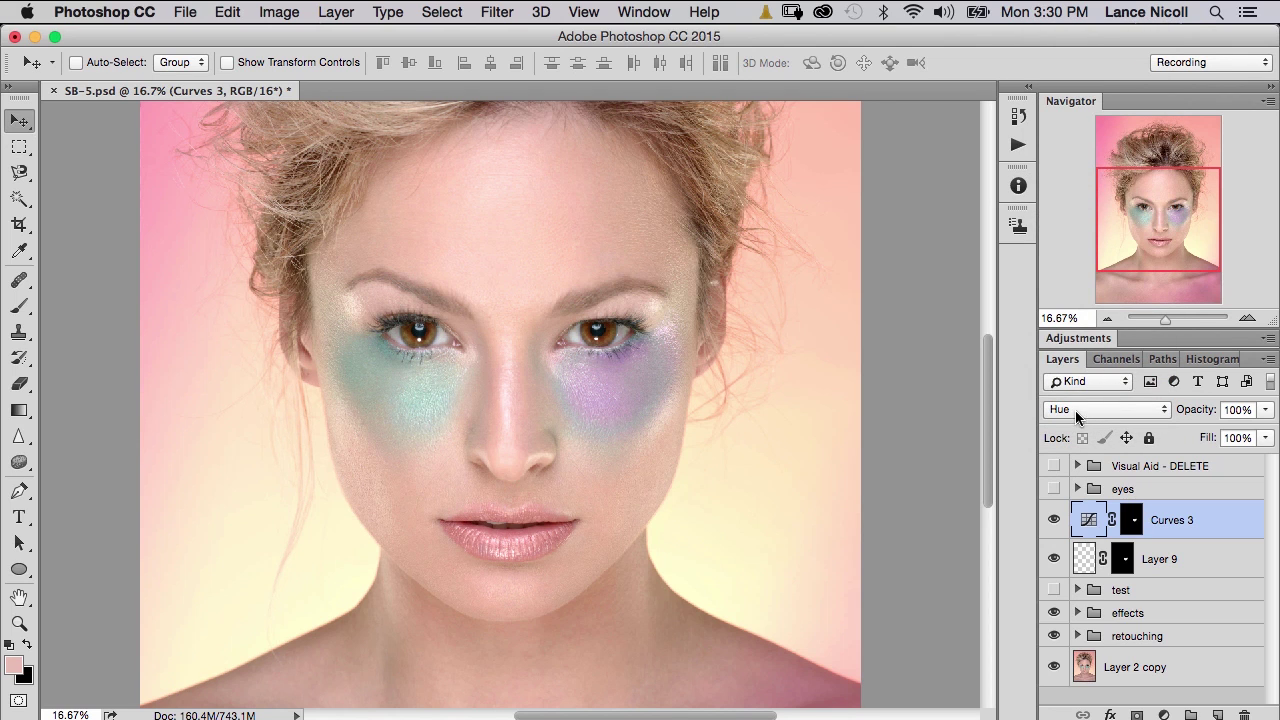
pyautogui.click(1085, 410)
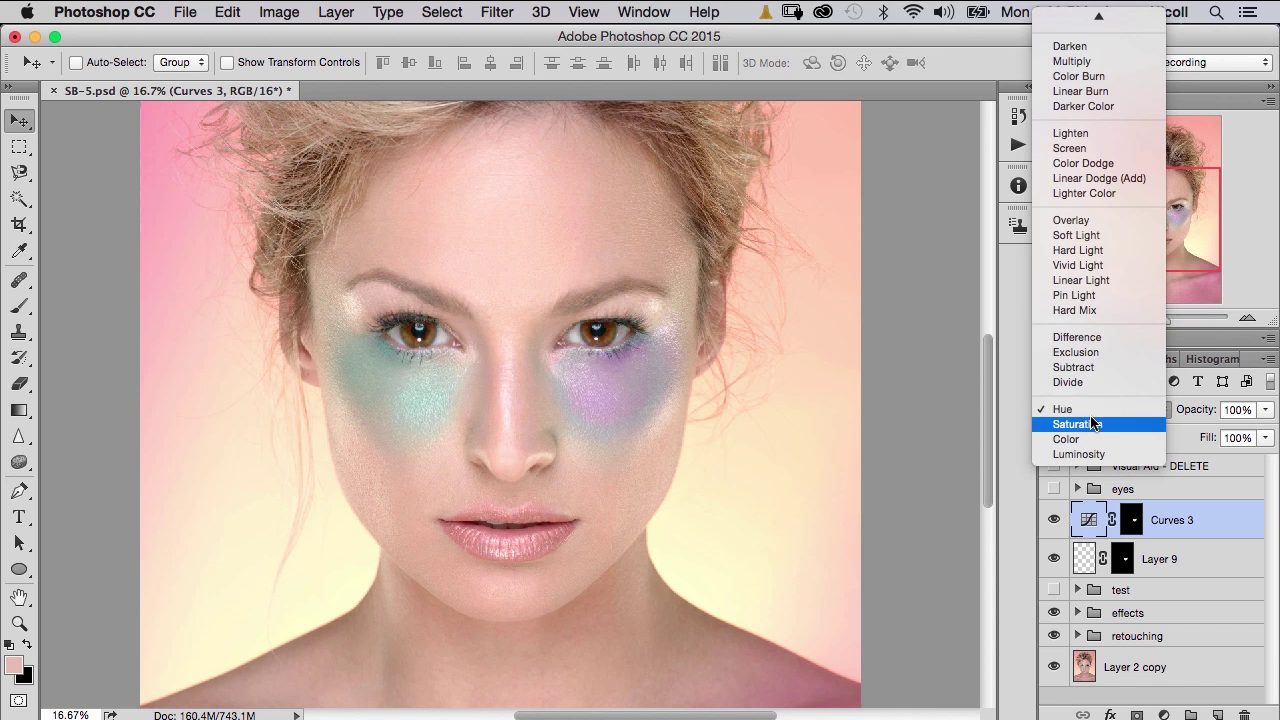
pyautogui.click(1096, 438)
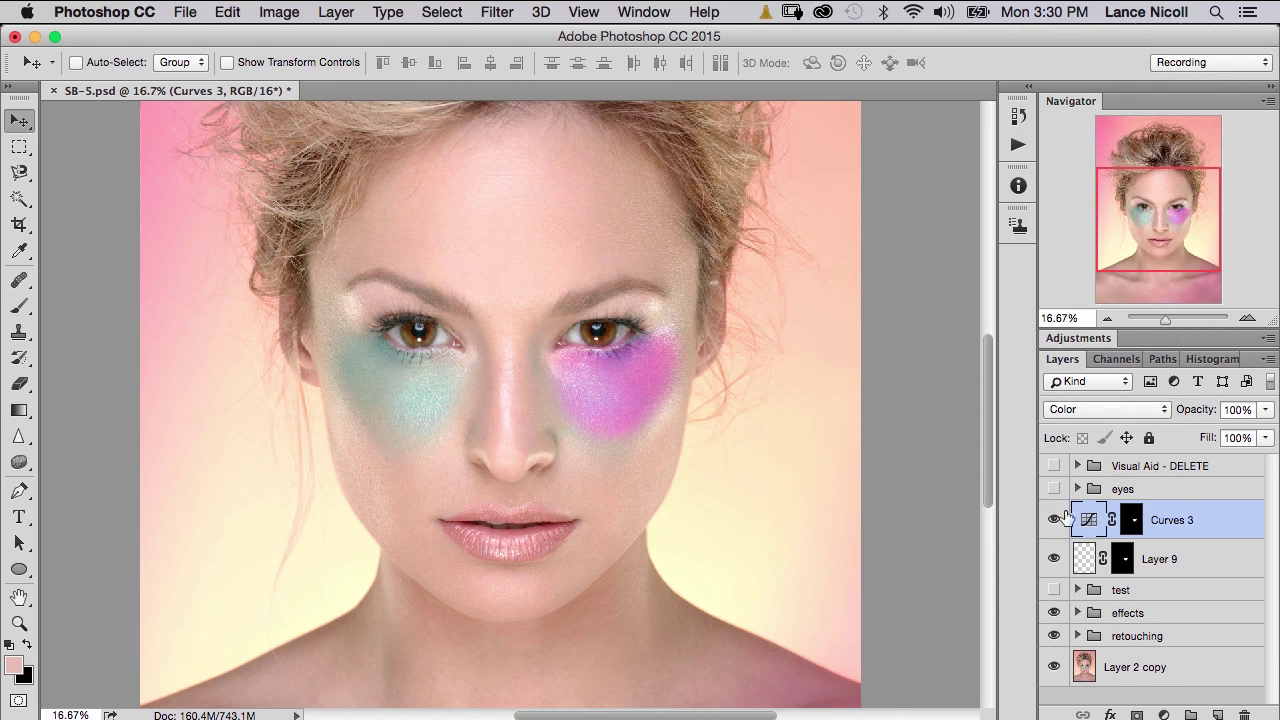
# Lower Curves 3 opacity to 91% and hide it to see the original teal
pyautogui.click(1055, 519)
pyautogui.click(1055, 519)
pyautogui.moveTo(1206, 413); pyautogui.dragTo(1200, 418)
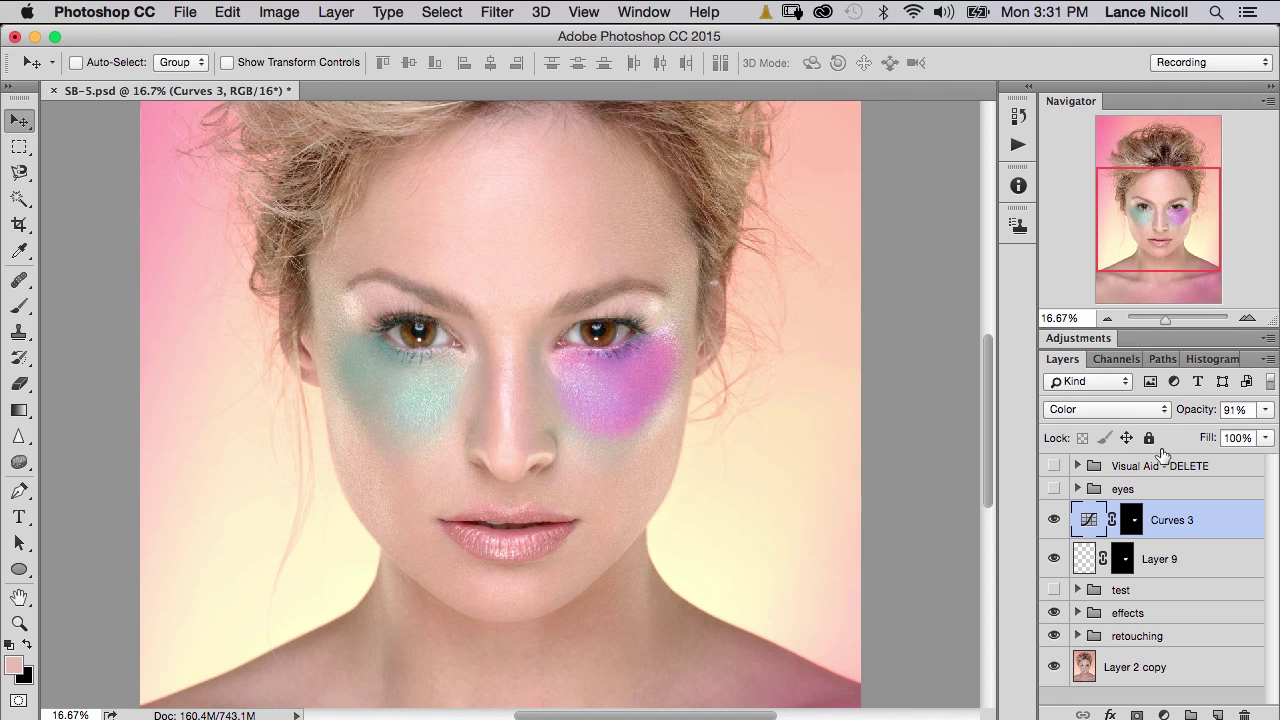
pyautogui.click(1054, 520)
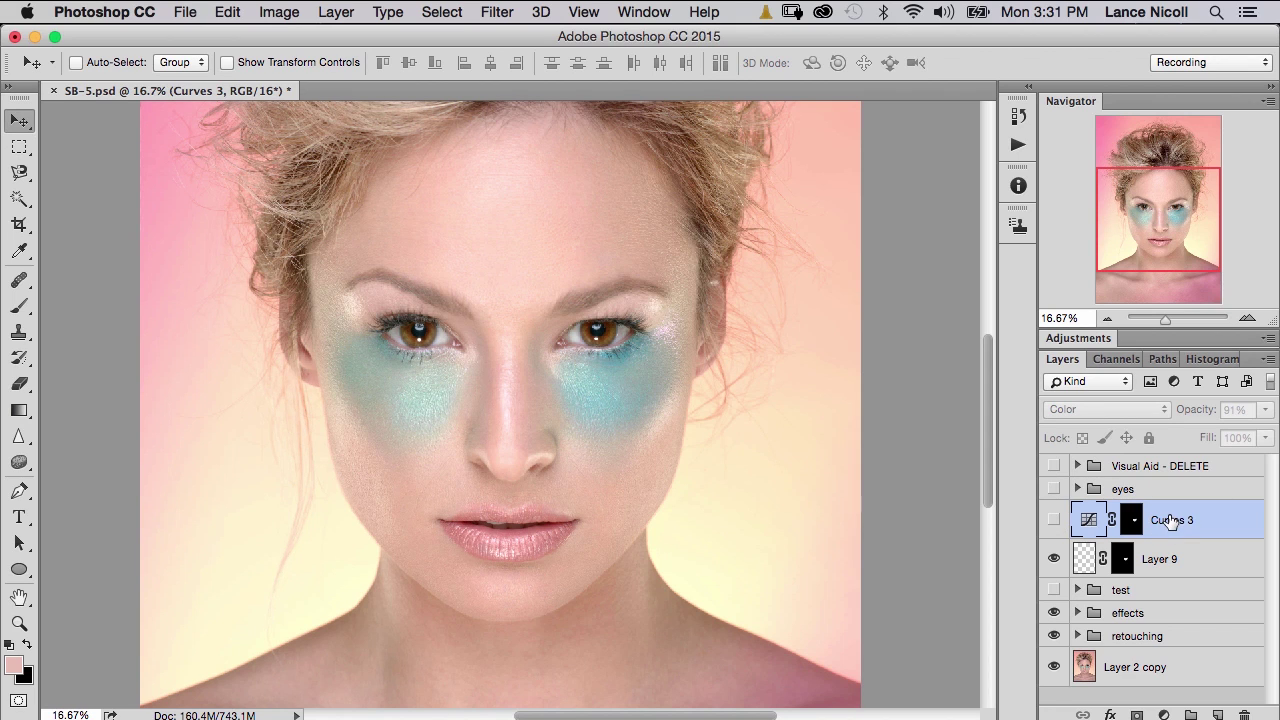
# Add a Channel Mixer 2 layer and set its output channel to Red
pyautogui.click(1163, 714)
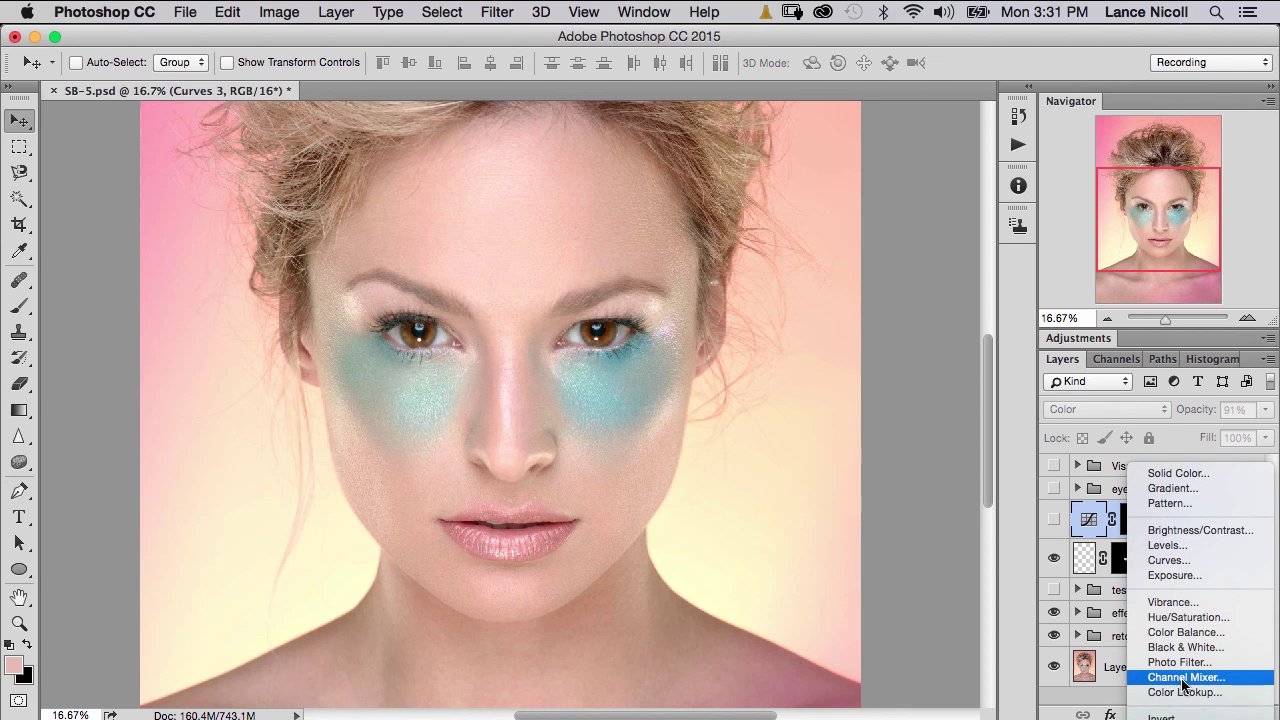
pyautogui.press('Escape')
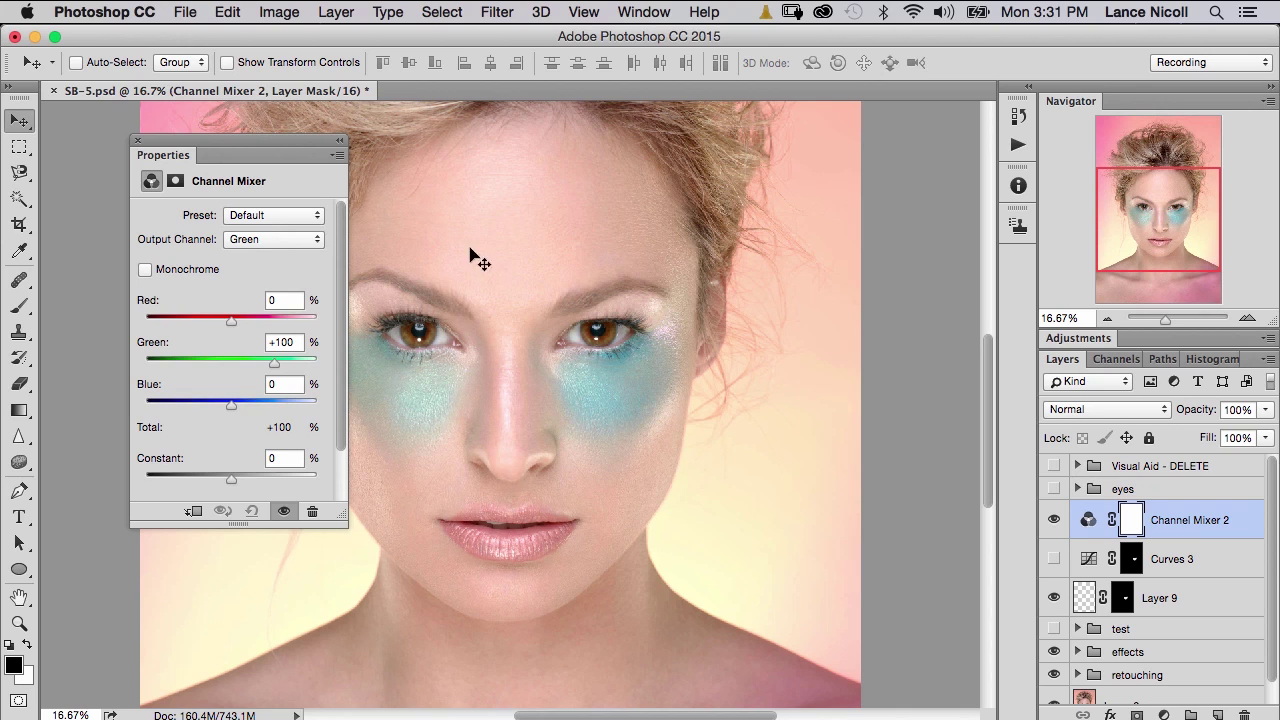
pyautogui.click(295, 239)
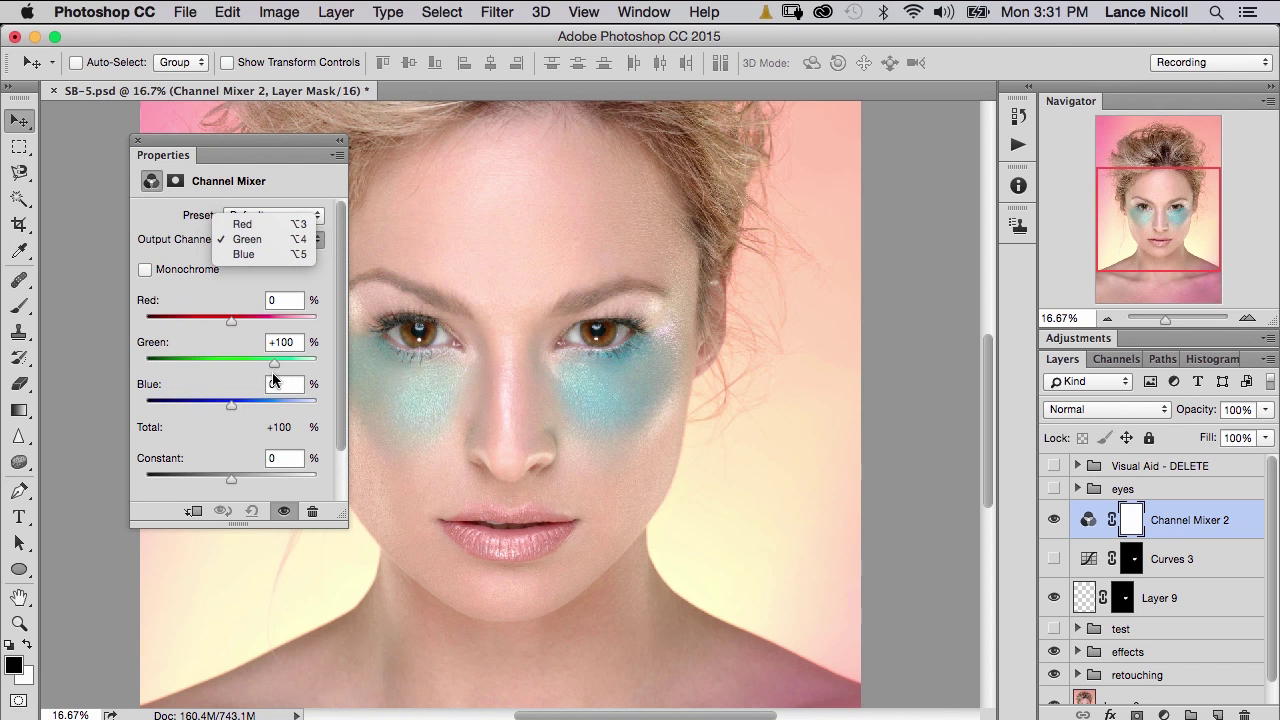
pyautogui.click(240, 288)
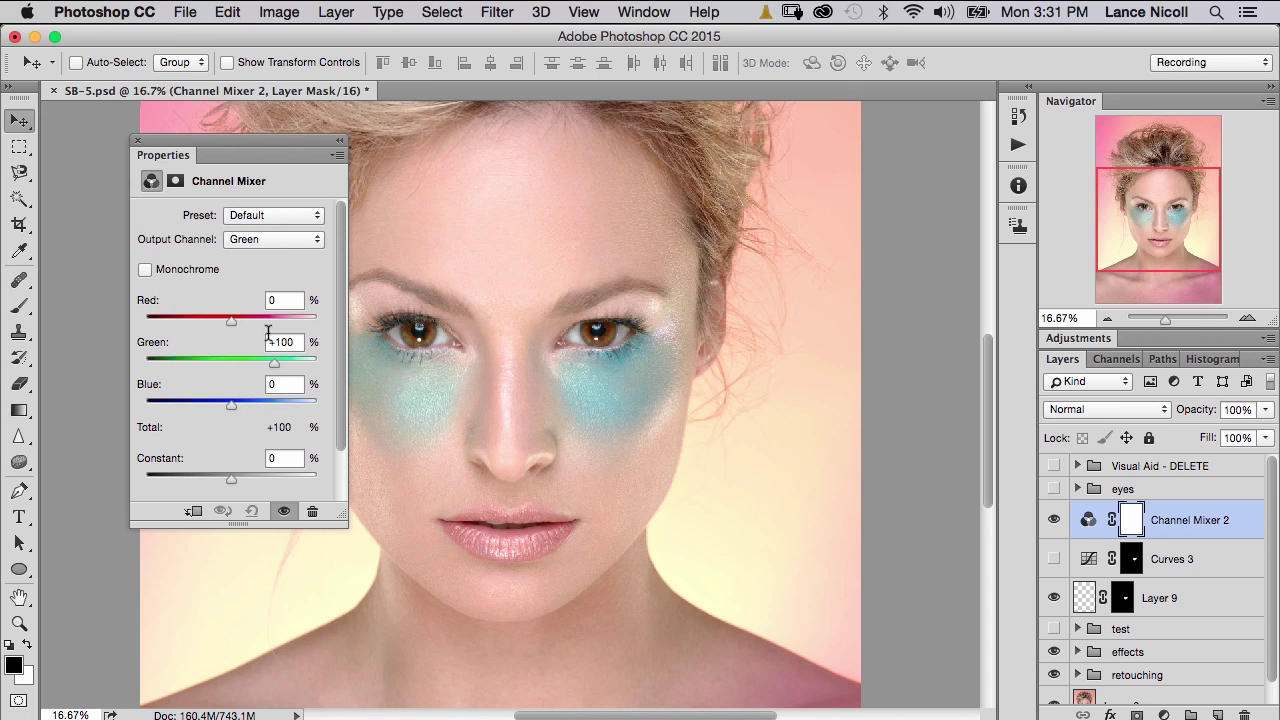
pyautogui.click(277, 245)
pyautogui.click(275, 225)
# Replace Channel Mixer 2's white mask with a copy of Curves 3's black mask
pyautogui.moveTo(1133, 559); pyautogui.dragTo(1131, 520)
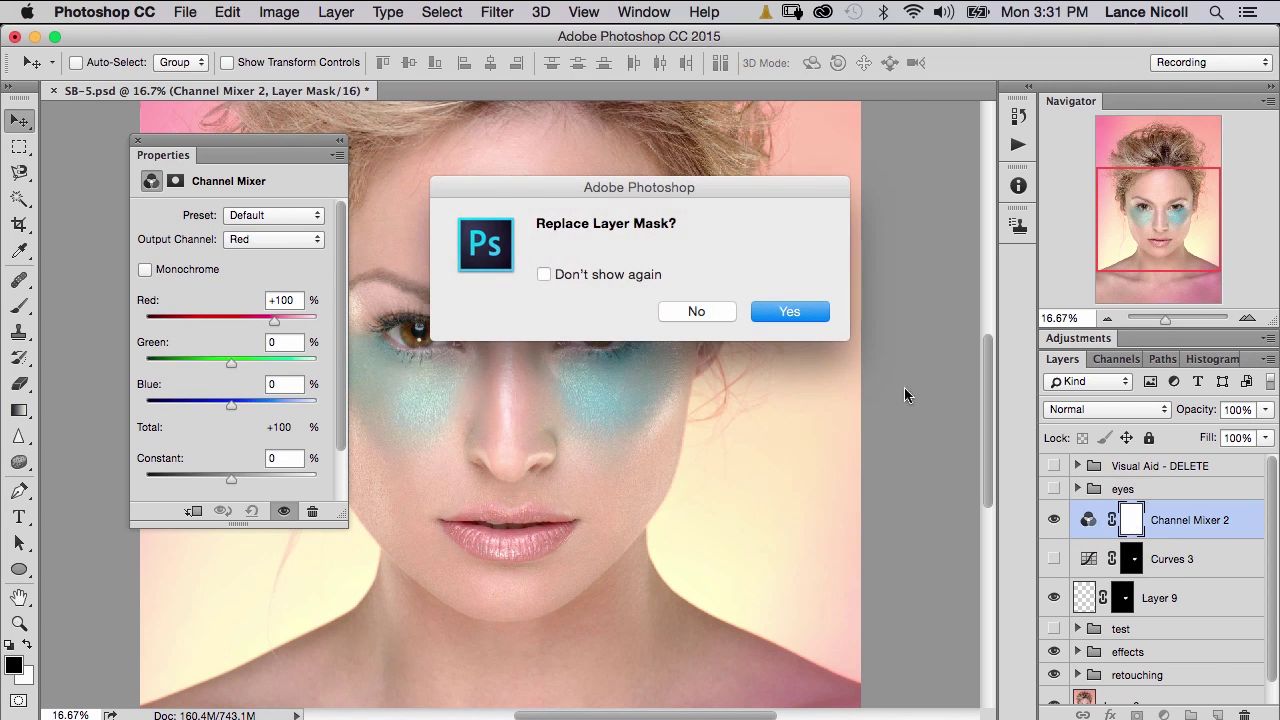
pyautogui.click(767, 313)
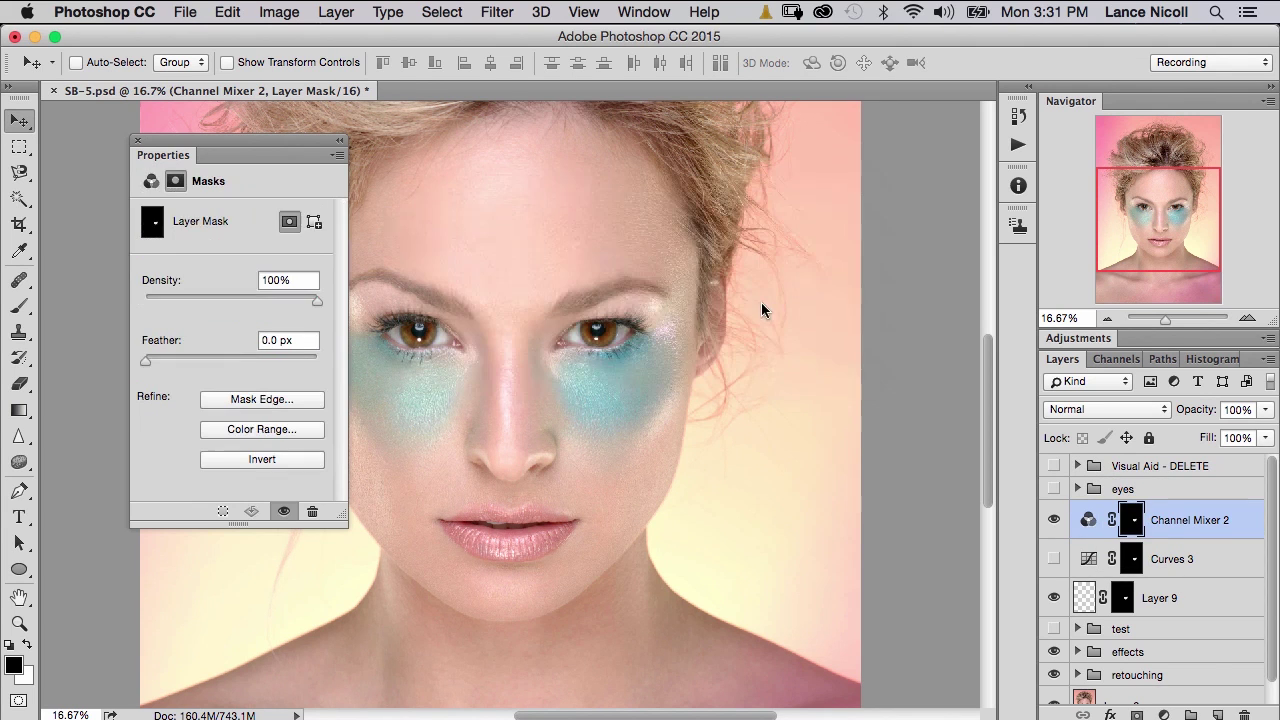
pyautogui.click(1088, 520)
# Mix the Red output to Red +107, Green −14, Blue +5, then lower green in the Green output to +86
pyautogui.moveTo(274, 319); pyautogui.dragTo(287, 318)
pyautogui.moveTo(231, 361); pyautogui.dragTo(233, 407)
pyautogui.moveTo(288, 321); pyautogui.dragTo(277, 332)
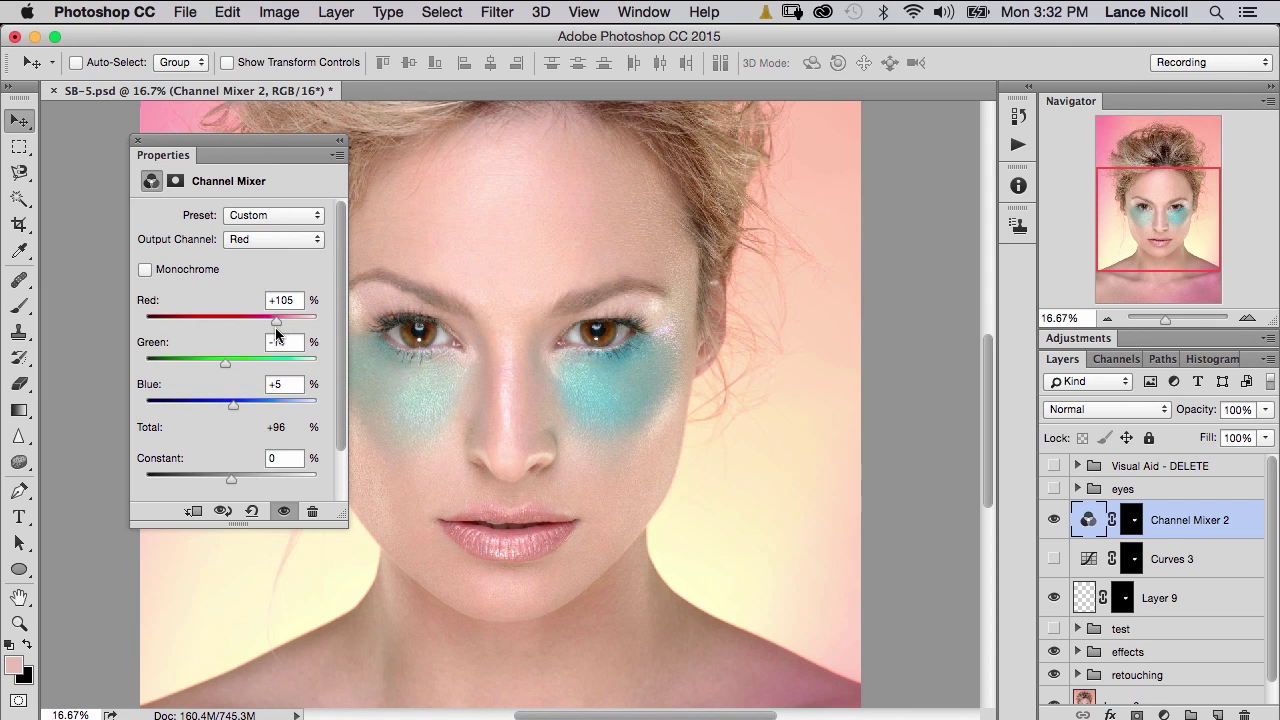
pyautogui.click(271, 243)
pyautogui.click(240, 255)
pyautogui.moveTo(229, 319); pyautogui.dragTo(222, 318)
pyautogui.moveTo(266, 357); pyautogui.dragTo(244, 405)
# Adjust red and green in the Blue output, then compare the eyeshadow with Channel Mixer 2 on and off
pyautogui.click(274, 239)
pyautogui.click(250, 262)
pyautogui.moveTo(231, 360); pyautogui.dragTo(236, 319)
pyautogui.click(274, 239)
pyautogui.click(250, 207)
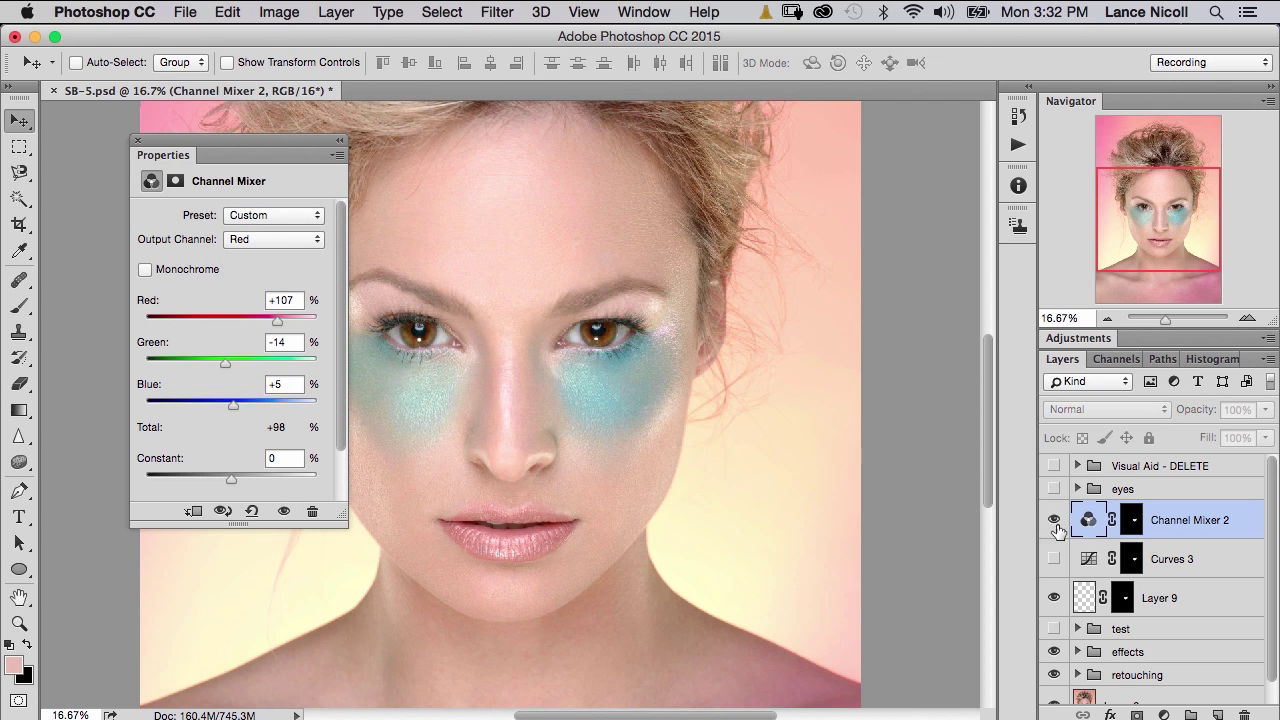
pyautogui.click(1054, 521)
pyautogui.click(1055, 520)
pyautogui.click(1055, 520)
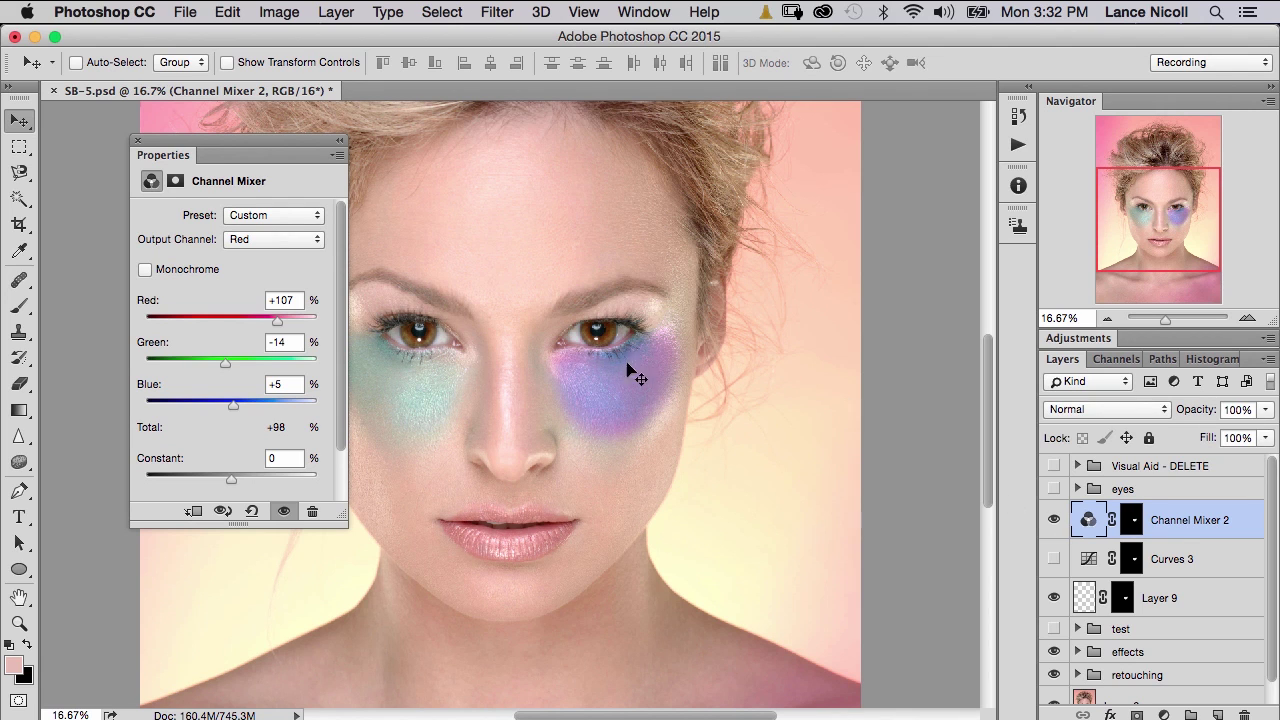
# Set Channel Mixer 2 to Color blending at 82% opacity, compare, and leave it hidden
pyautogui.click(1148, 412)
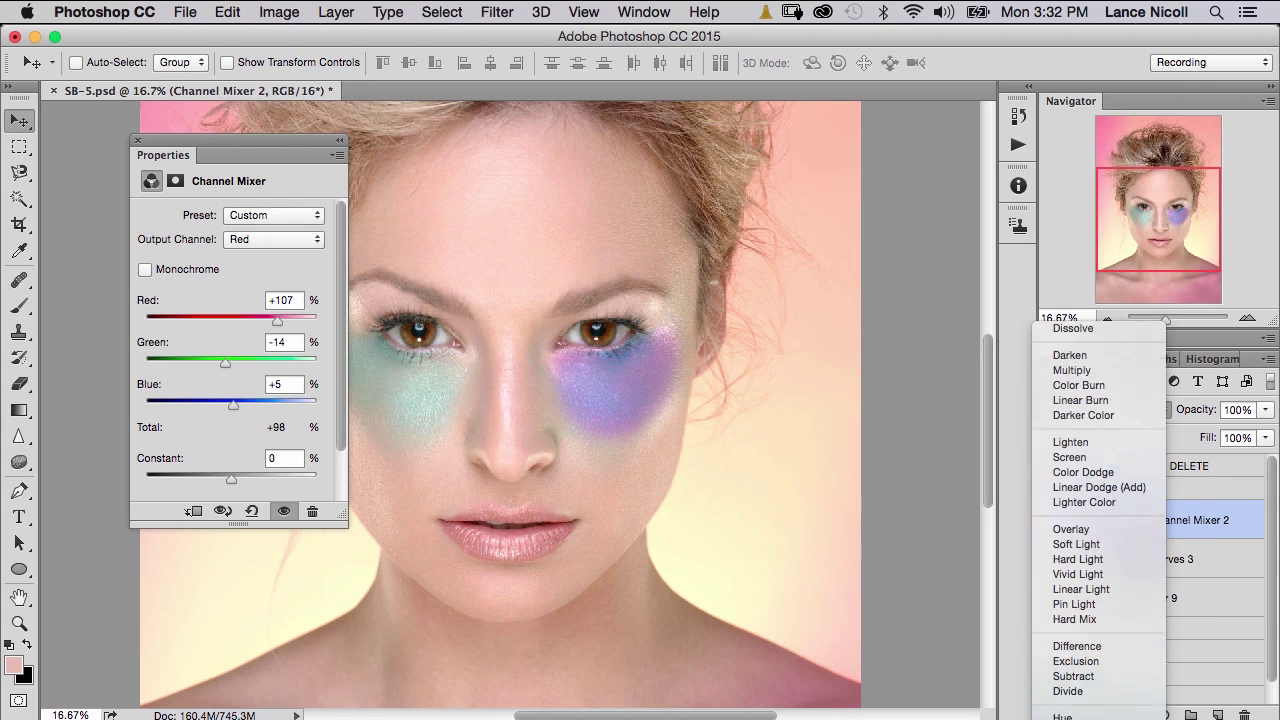
pyautogui.click(1070, 708)
pyautogui.click(1055, 520)
pyautogui.click(1055, 520)
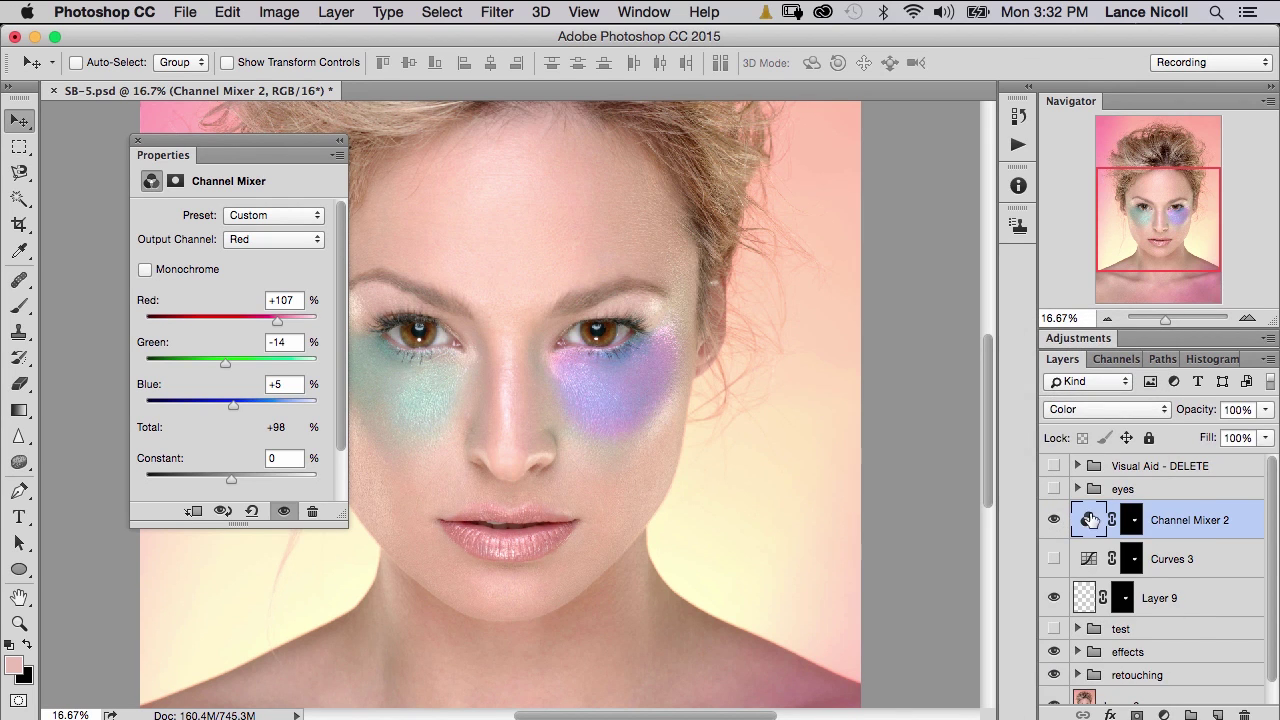
pyautogui.moveTo(1197, 414); pyautogui.dragTo(1179, 414)
pyautogui.click(1054, 520)
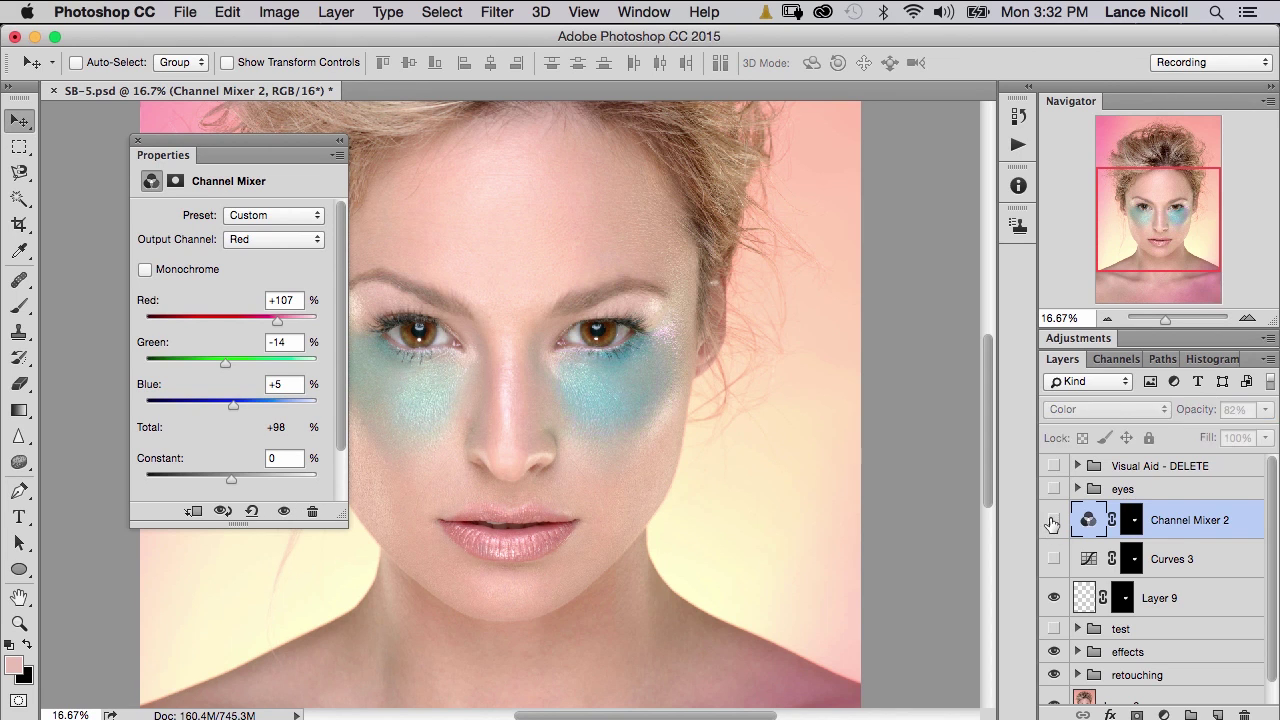
pyautogui.click(1054, 520)
pyautogui.click(1056, 519)
pyautogui.click(1056, 519)
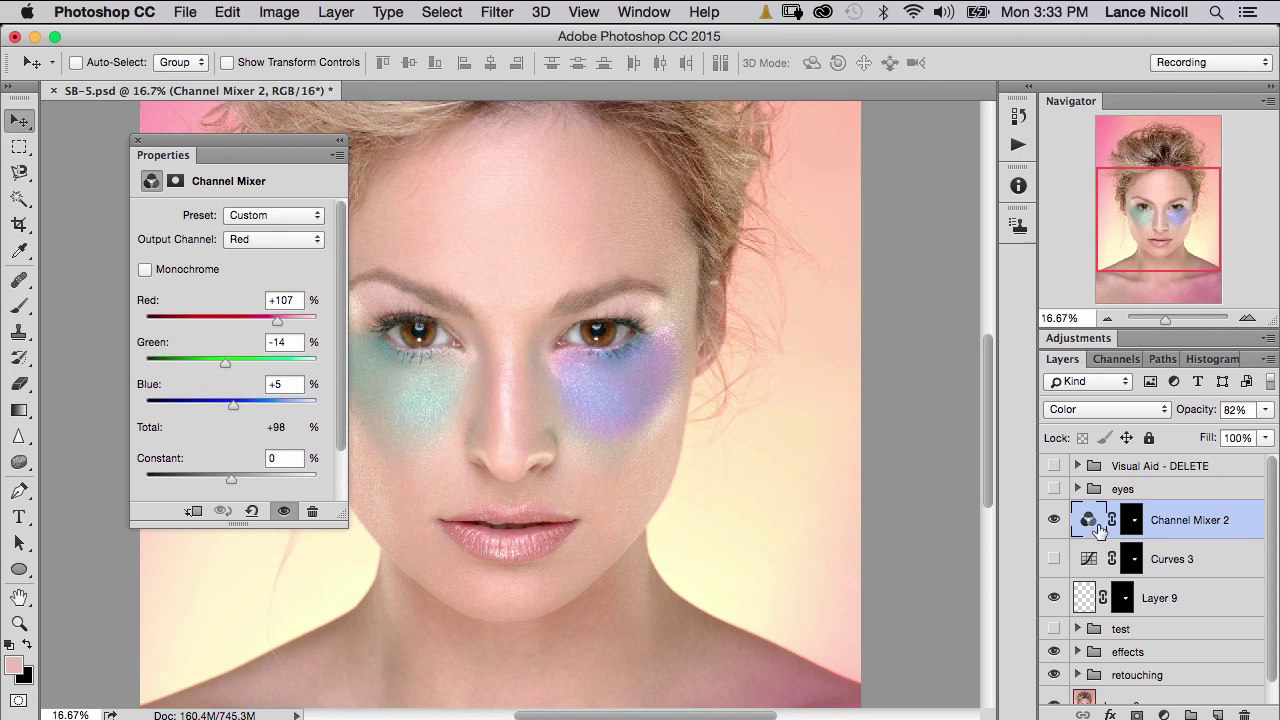
pyautogui.click(1056, 520)
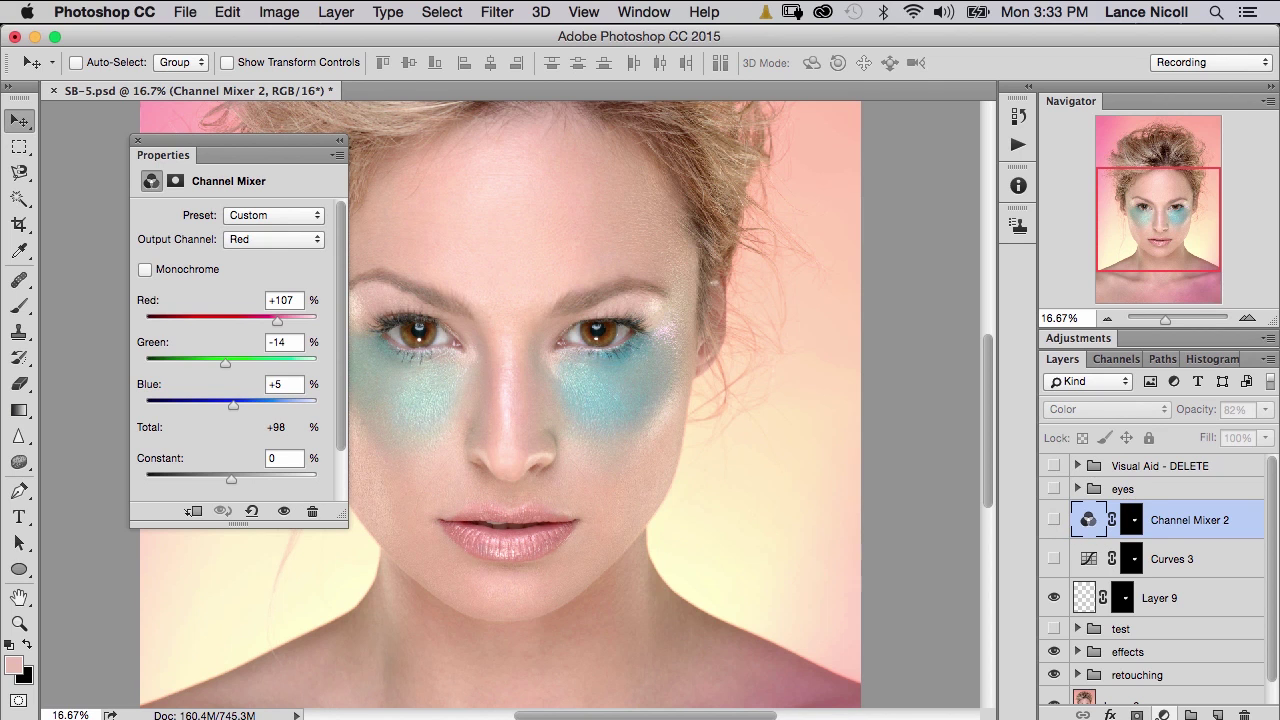
pyautogui.click(1164, 715)
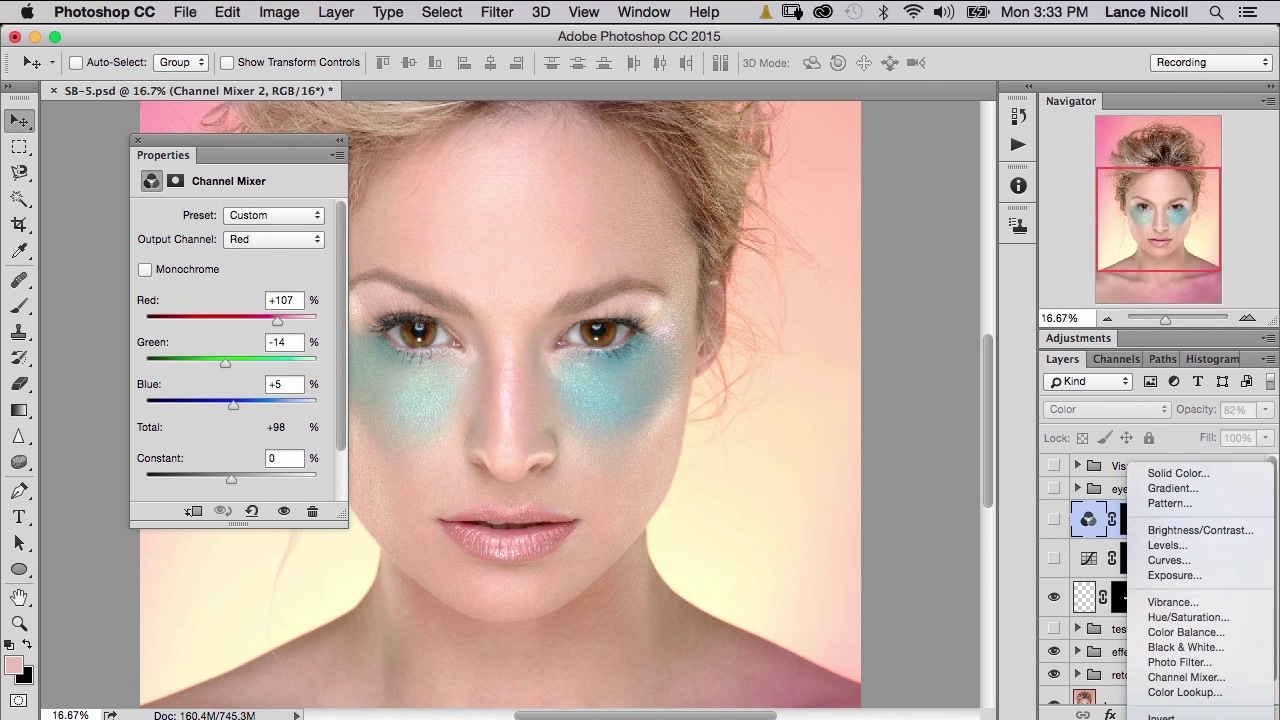
# Add Hue/Saturation 3 and replace its mask with a copy of Channel Mixer 2's black mask
pyautogui.click(1168, 616)
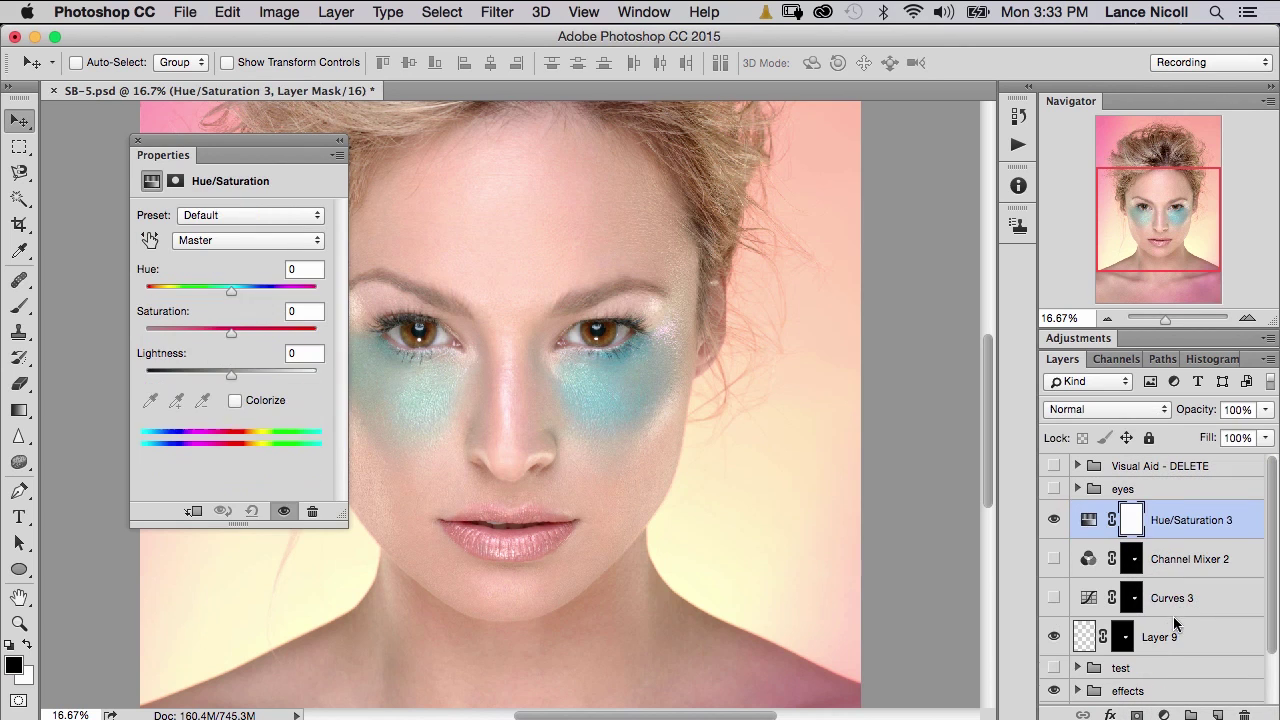
pyautogui.moveTo(1128, 566); pyautogui.dragTo(1131, 520)
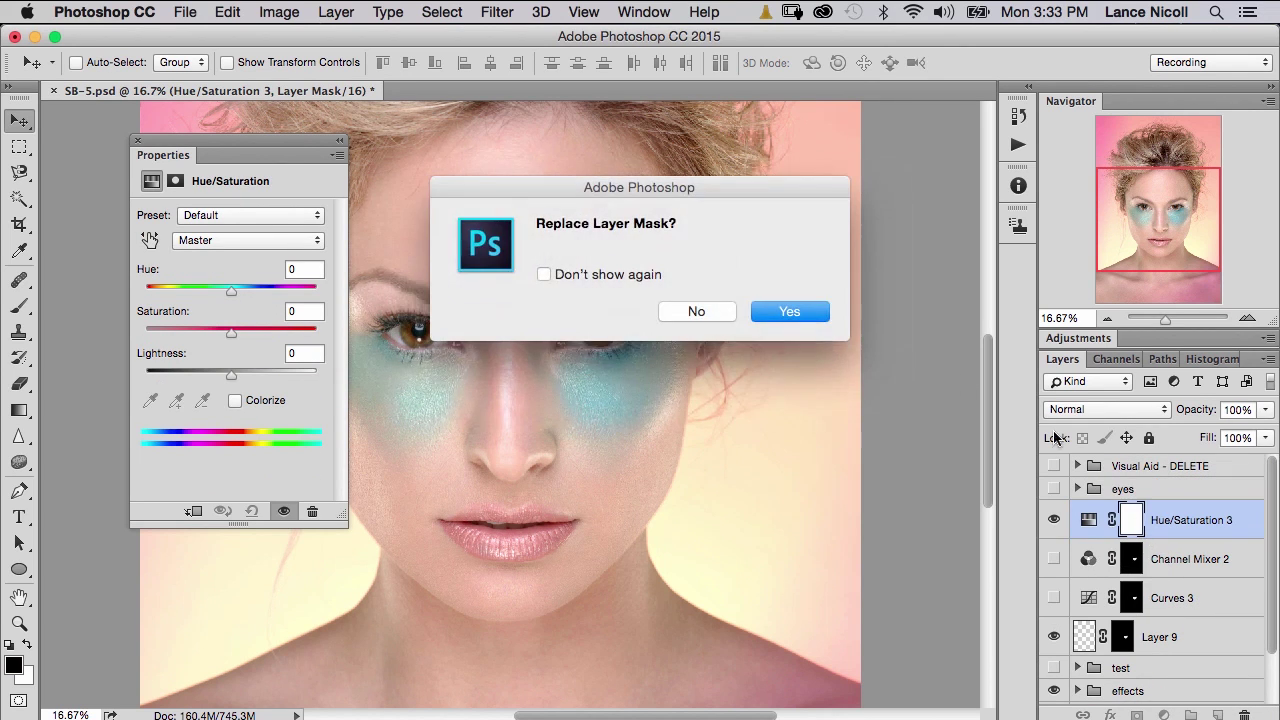
pyautogui.click(805, 312)
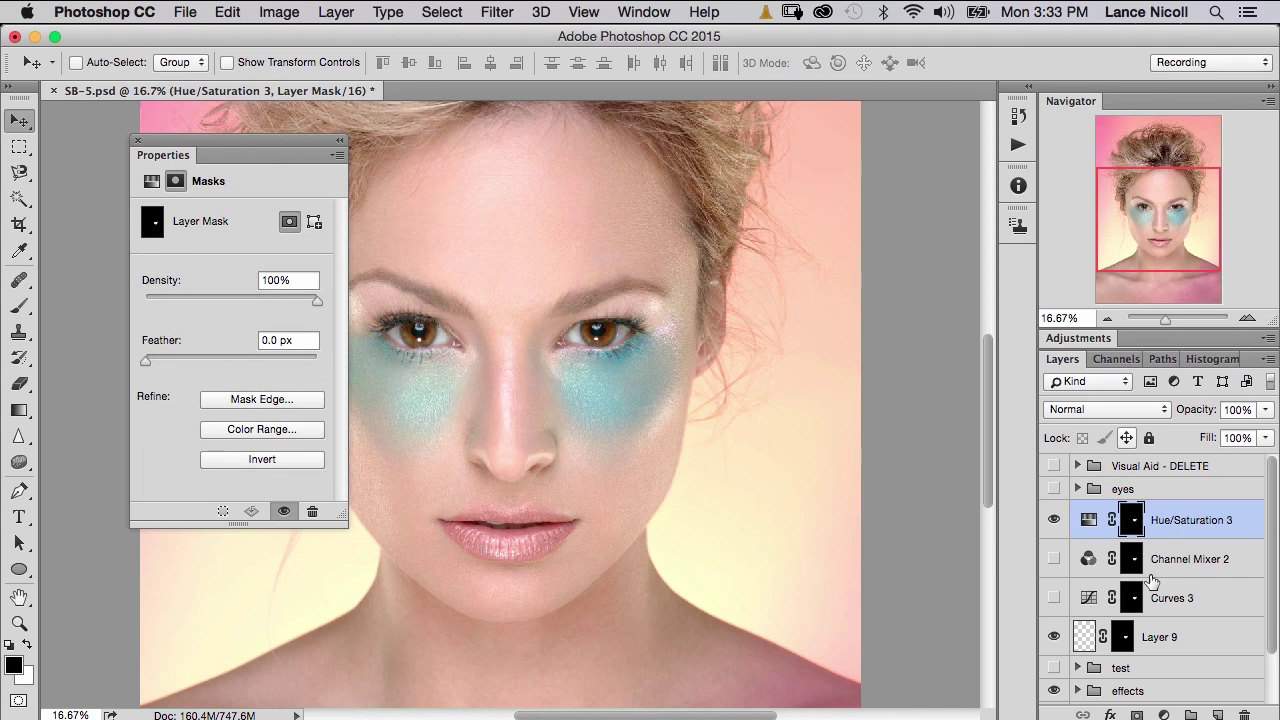
pyautogui.click(1088, 520)
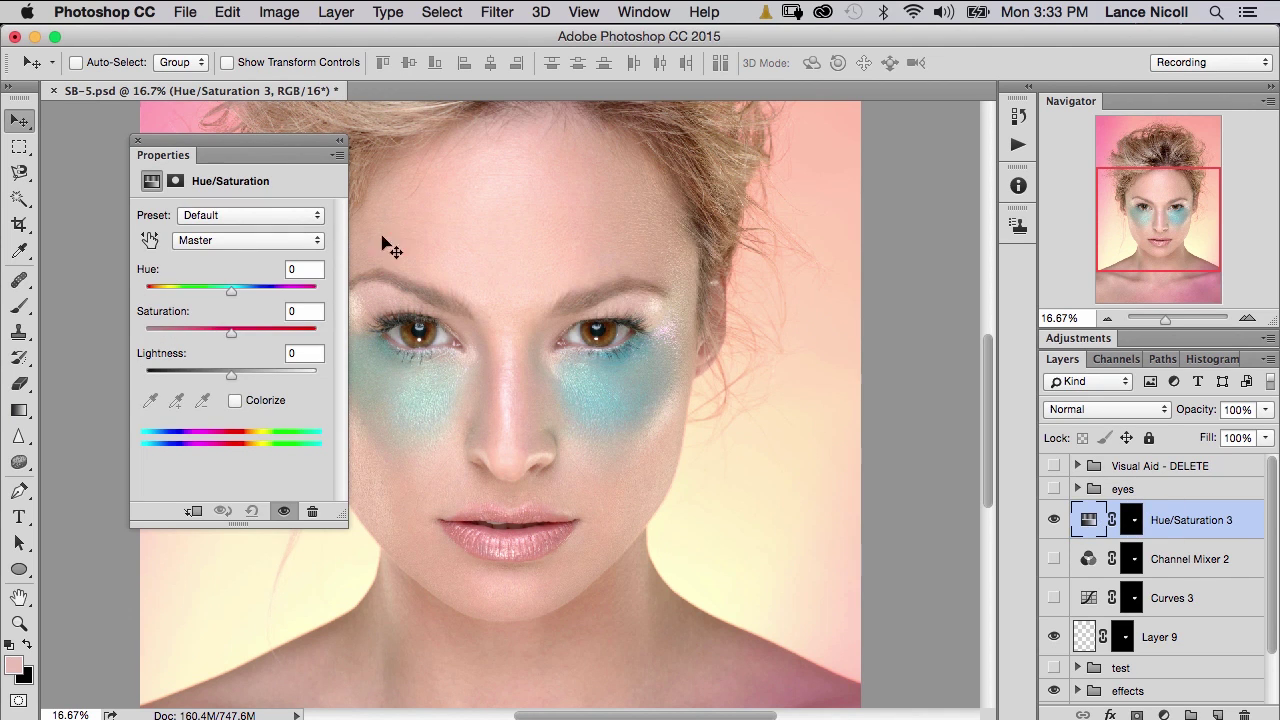
# Turn on Colorize and set Hue to 268 and Saturation to 34
pyautogui.click(235, 400)
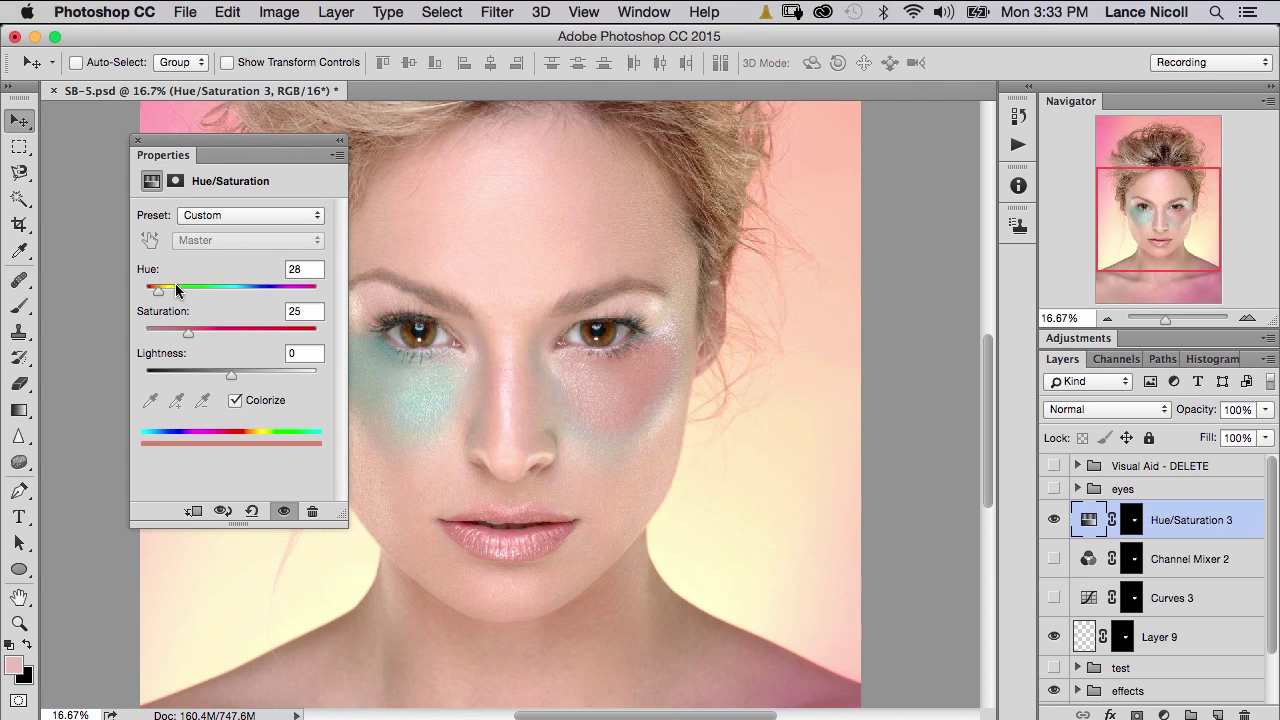
pyautogui.moveTo(158, 290); pyautogui.dragTo(273, 291)
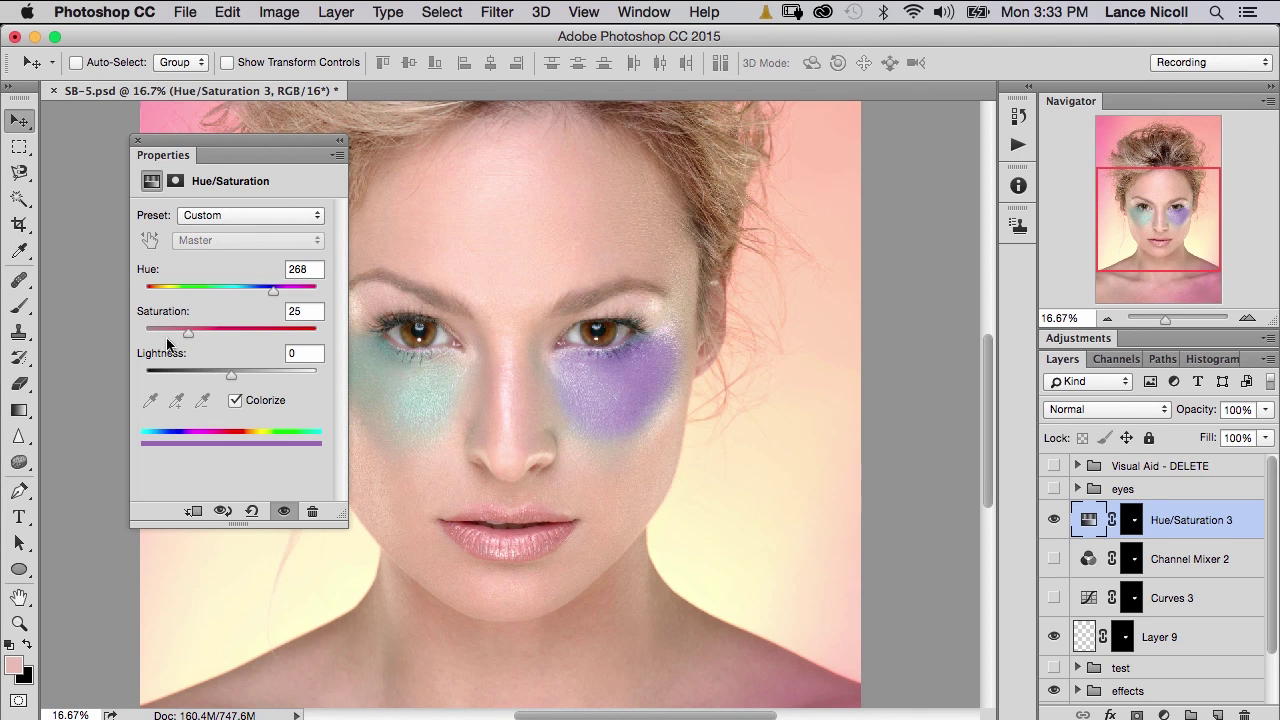
pyautogui.moveTo(199, 340); pyautogui.dragTo(203, 341)
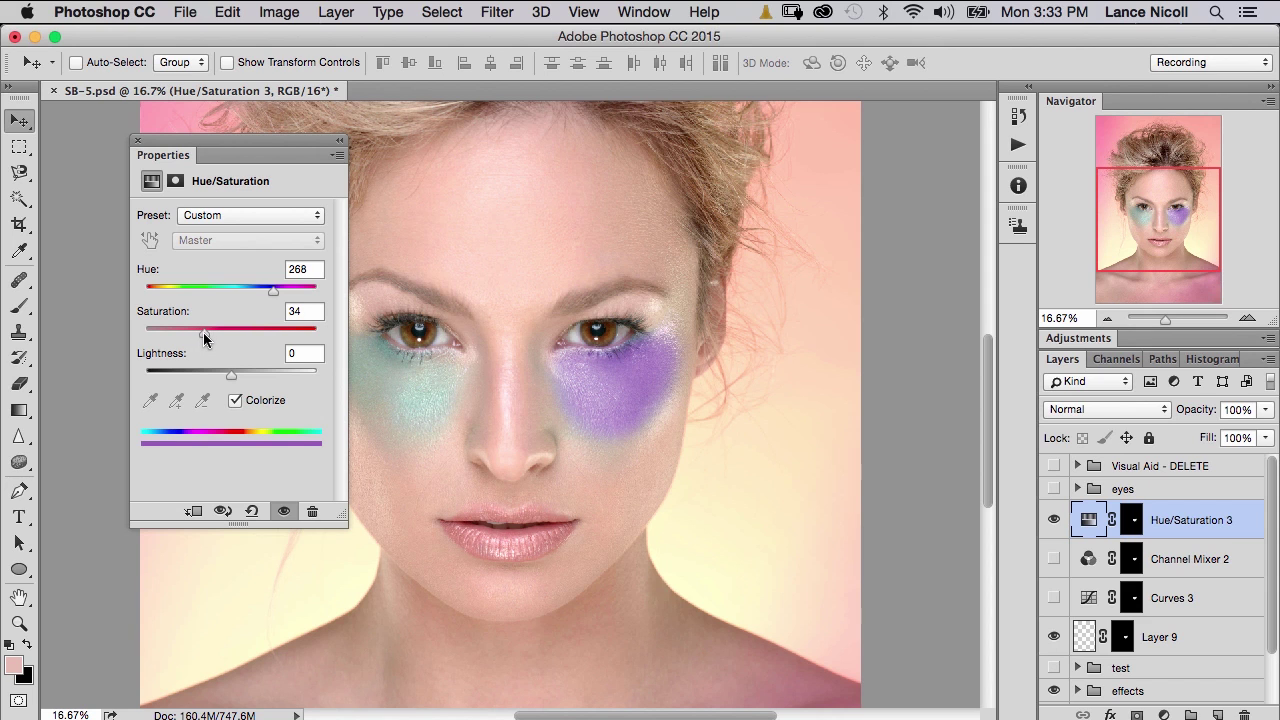
# Set the Hue/Saturation 3 blend mode to Color
pyautogui.click(1089, 410)
pyautogui.scroll(-3, 1090, 515)
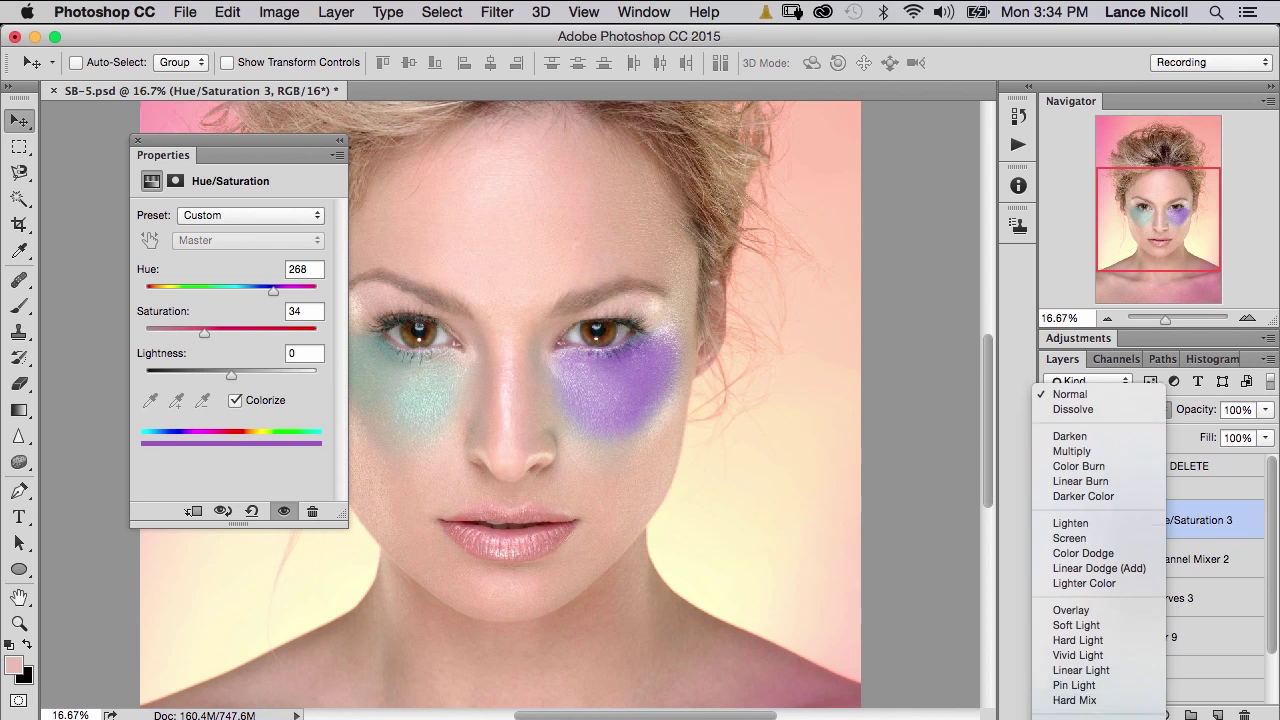
pyautogui.click(1068, 707)
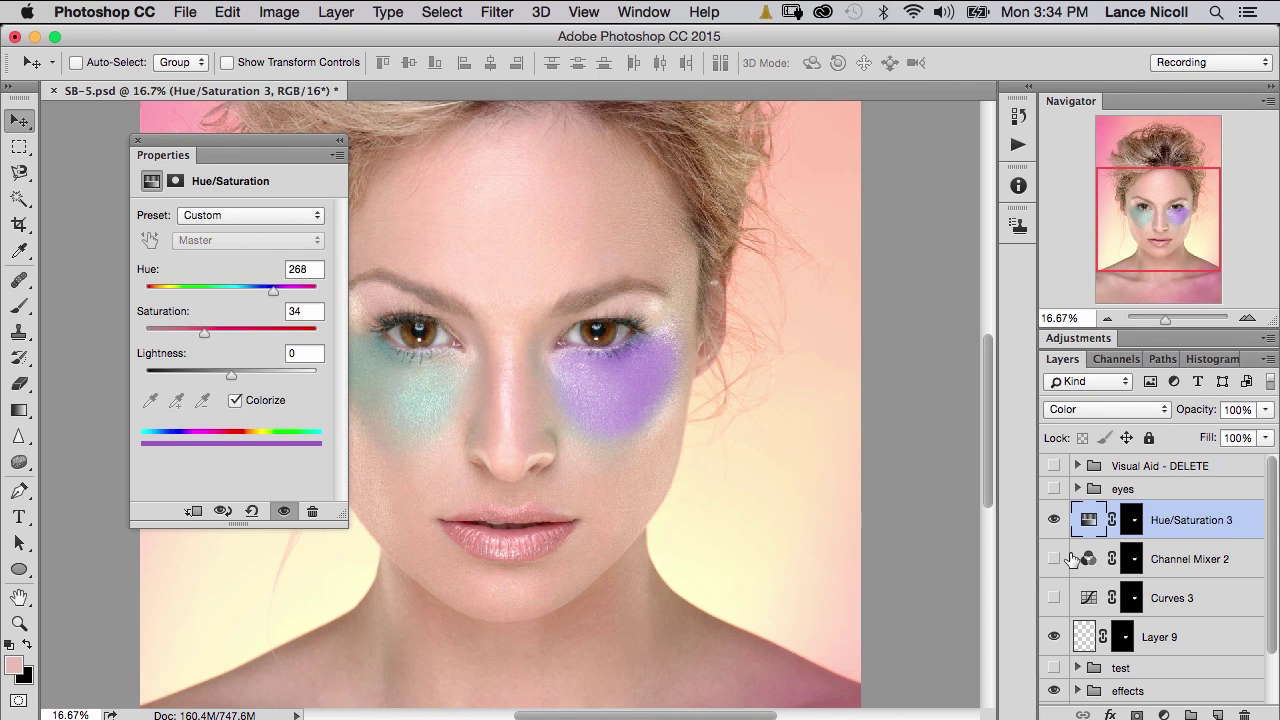
# Lower Hue/Saturation 3 opacity to 80%, comparing the patch with it on and off
pyautogui.click(1055, 521)
pyautogui.click(1056, 526)
pyautogui.moveTo(1205, 413); pyautogui.dragTo(1174, 417)
pyautogui.click(1054, 520)
pyautogui.click(1055, 518)
# Hide Hue/Saturation 3 and preview the Channel Mixer 2 and Curves 3 recolors instead
pyautogui.click(1054, 520)
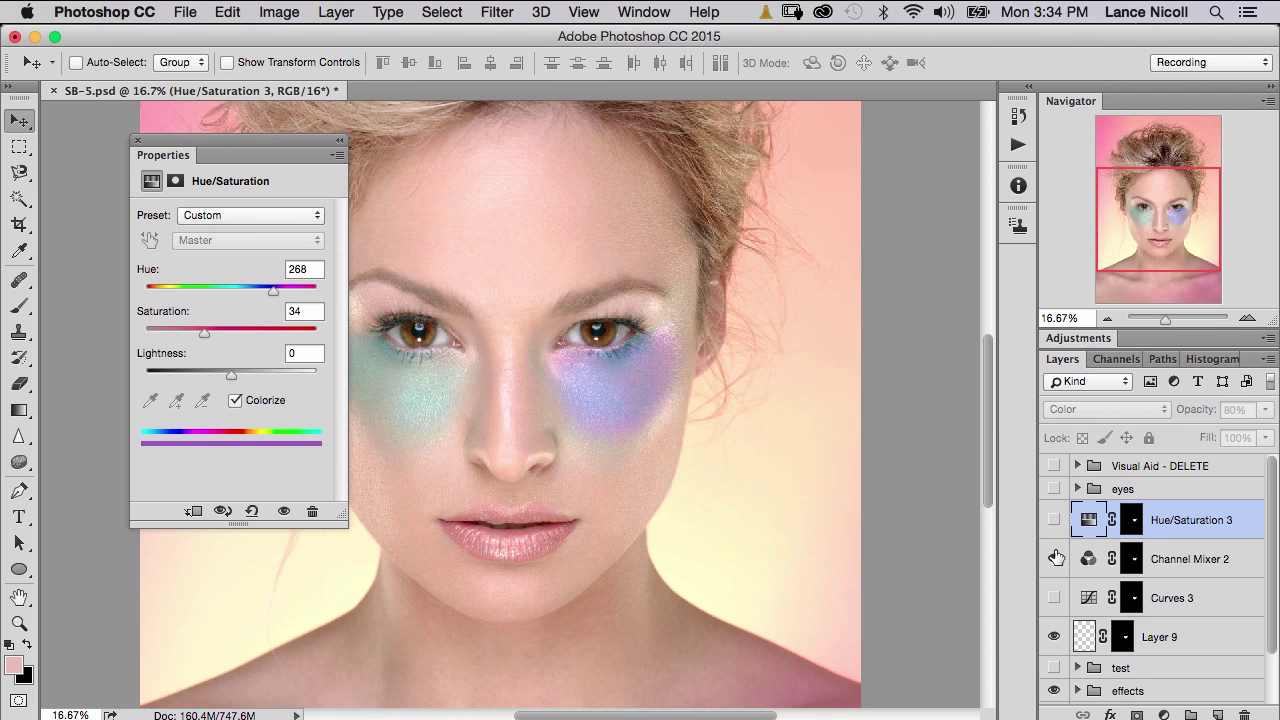
pyautogui.click(1055, 557)
pyautogui.click(1055, 559)
pyautogui.click(1055, 598)
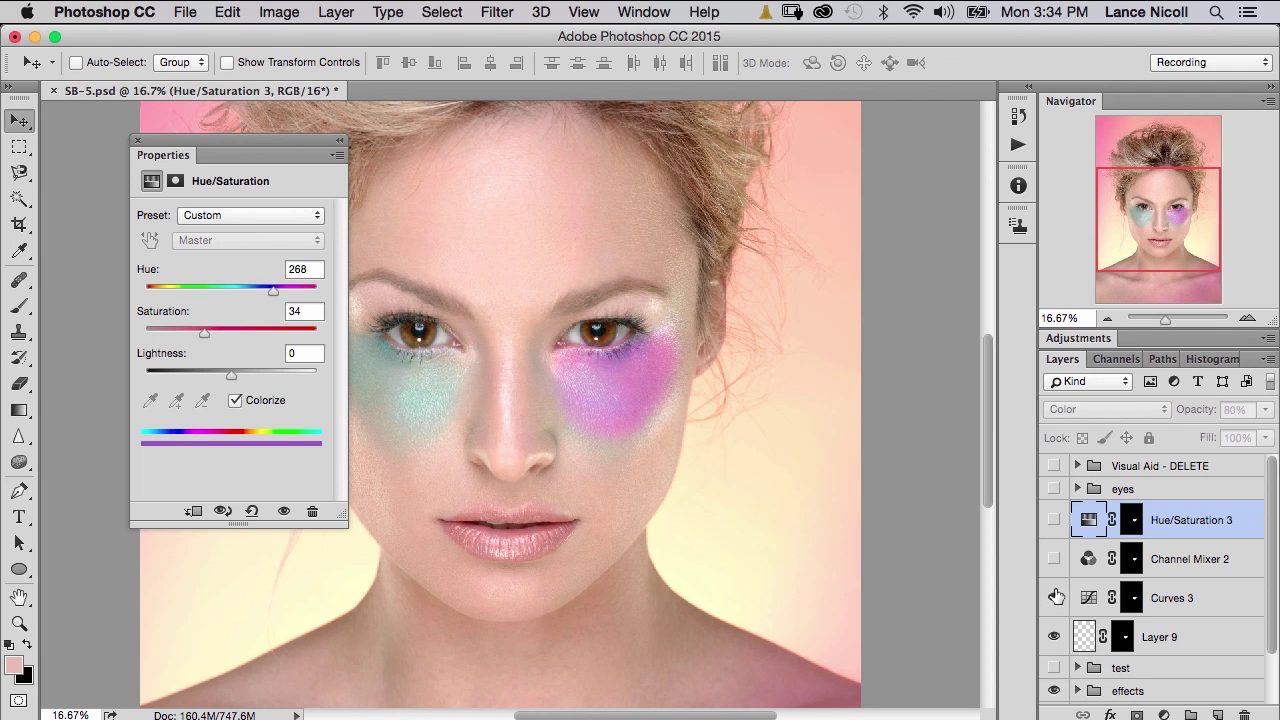